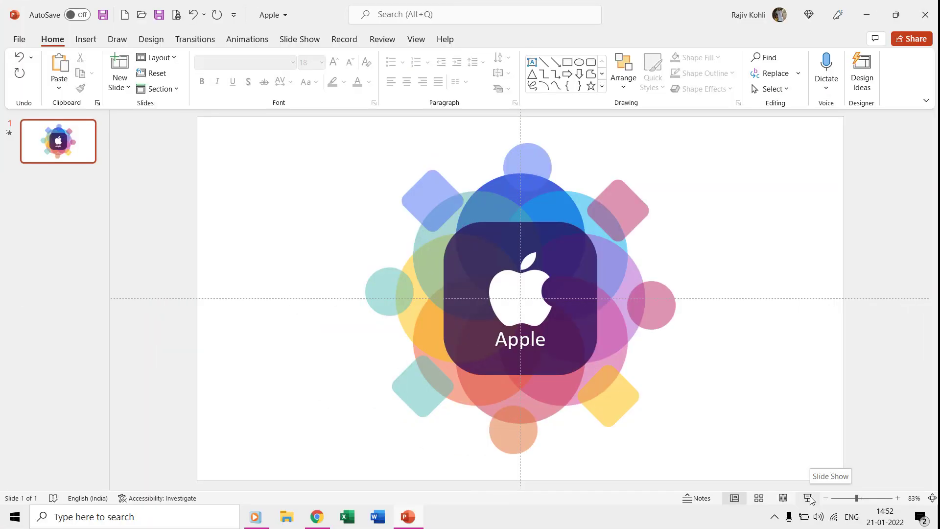
# Preview the finished Apple tile slide as a slide show, then bring up the Select options.
pyautogui.click(808, 498)
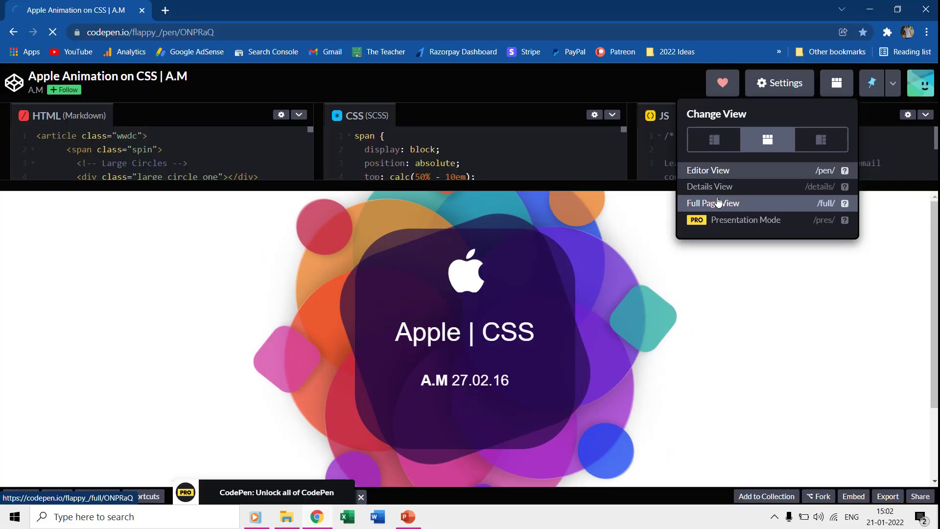
pyautogui.click(723, 201)
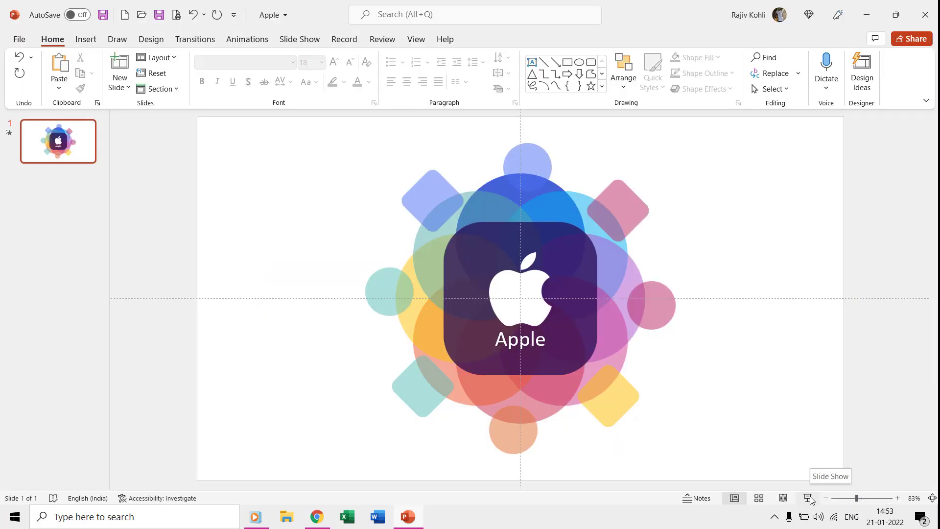
# Open the Selection and Animation Panes, hide all objects, then show Apple Text, logo and rounded squares.
pyautogui.click(775, 89)
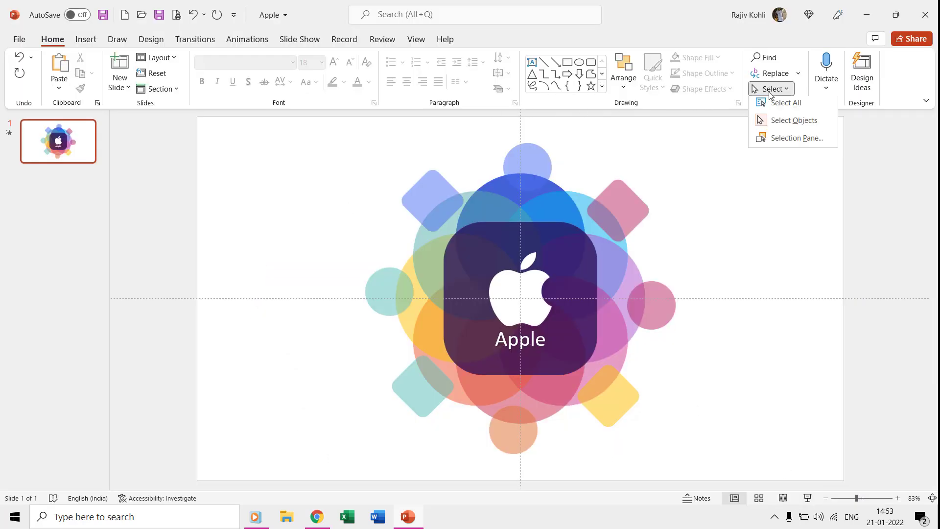
pyautogui.click(793, 141)
pyautogui.click(247, 39)
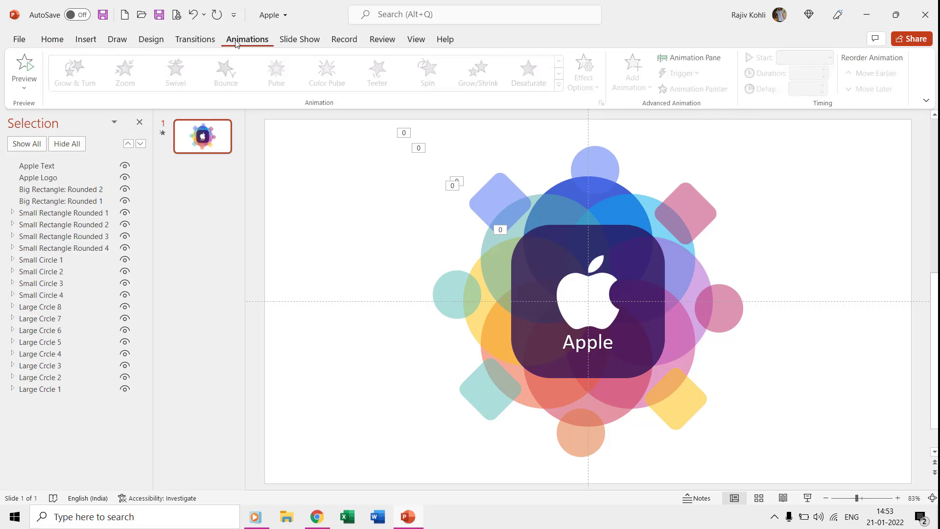
pyautogui.click(690, 58)
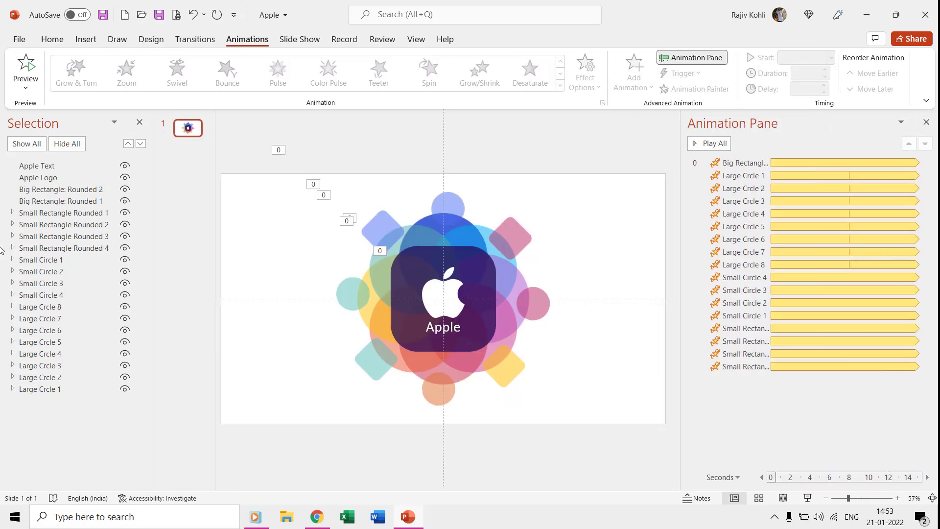
pyautogui.click(68, 143)
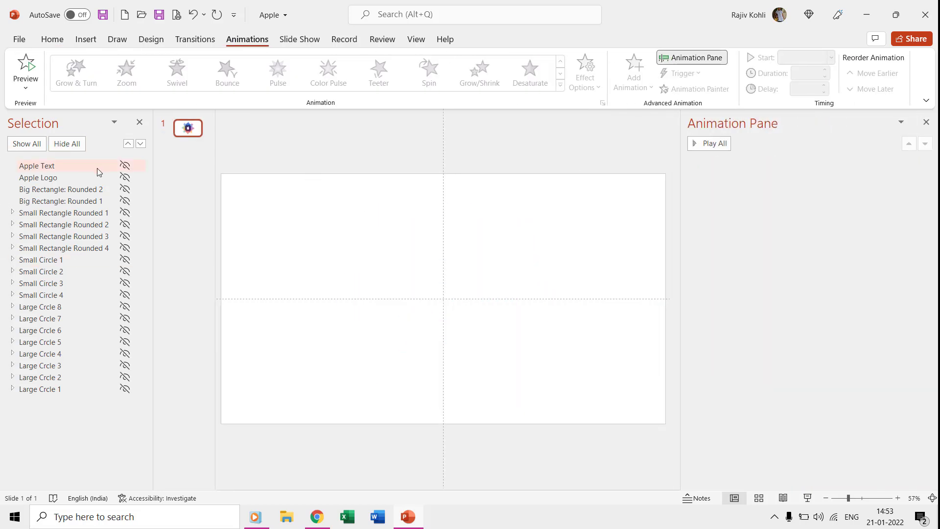
pyautogui.click(125, 166)
pyautogui.click(123, 189)
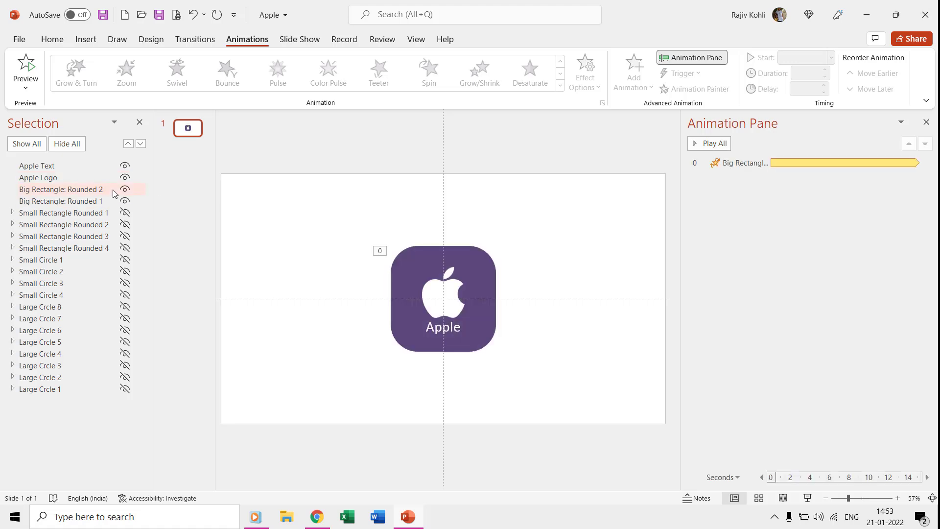
# Check the big rounded square's Spin timing: 18 seconds, repeating until slide end.
pyautogui.click(737, 164)
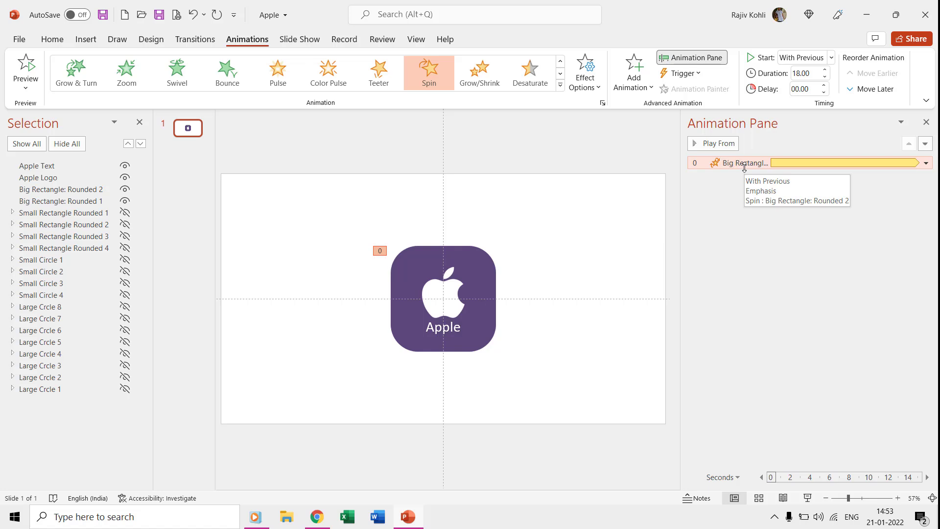
pyautogui.doubleClick(744, 163)
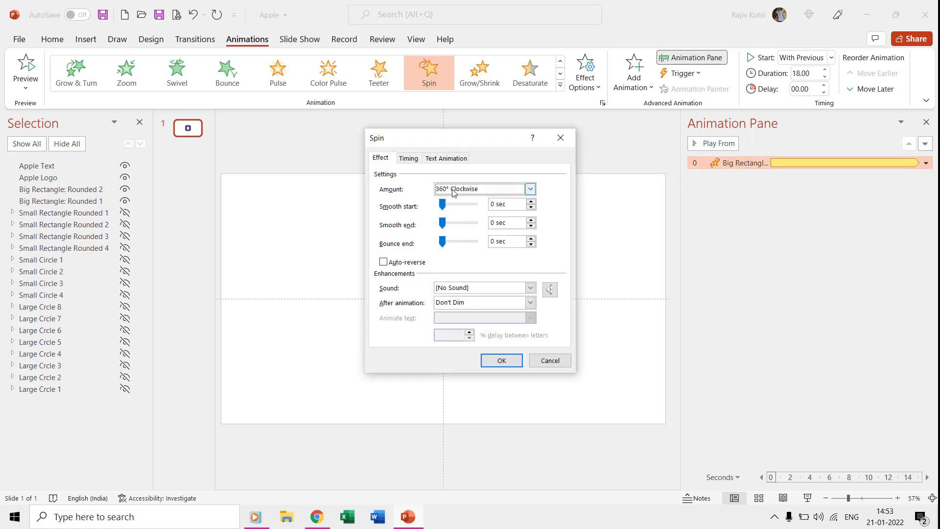
pyautogui.click(409, 158)
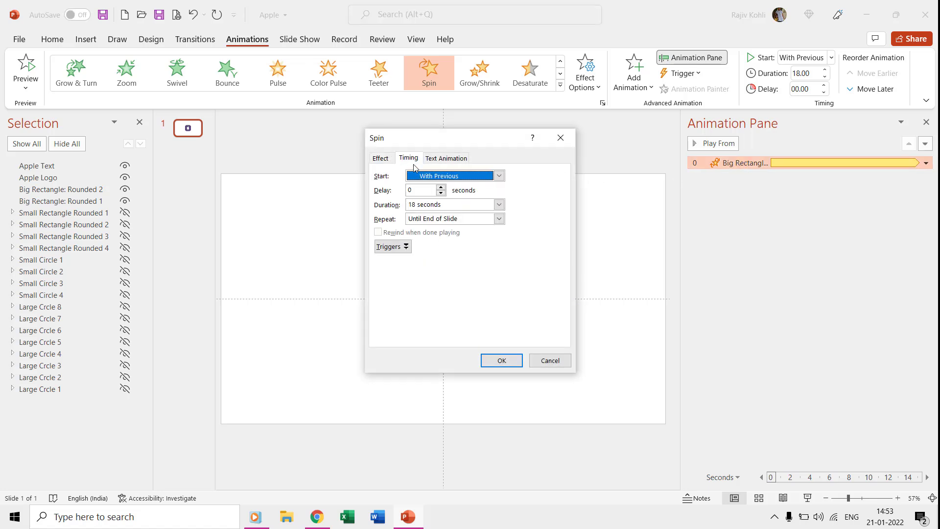
pyautogui.click(429, 205)
pyautogui.click(433, 219)
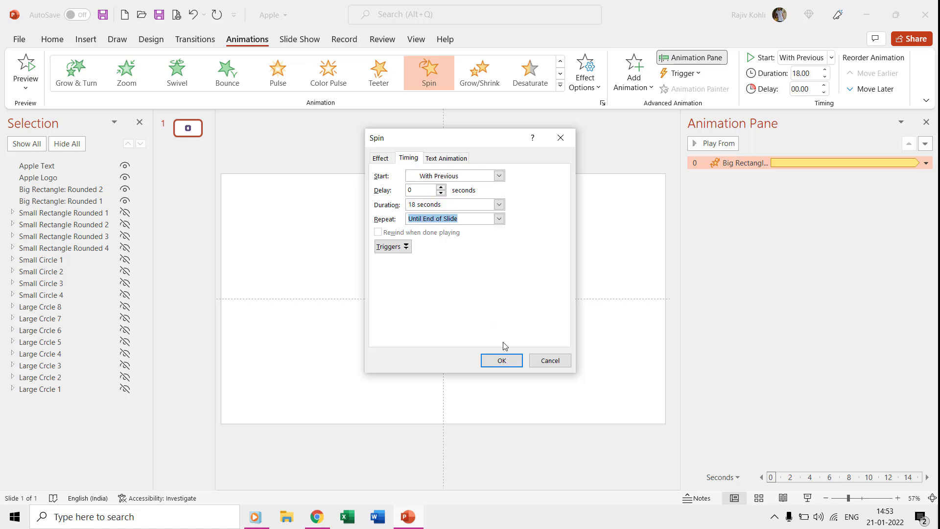
pyautogui.click(502, 360)
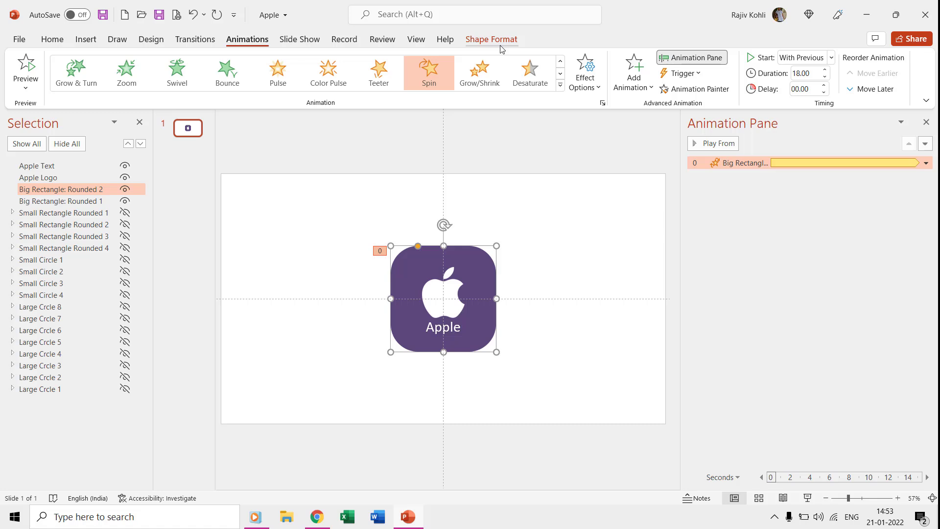
# Give the rounded square a 50% transparent purple fill and hide the Apple Text.
pyautogui.click(491, 39)
pyautogui.click(328, 57)
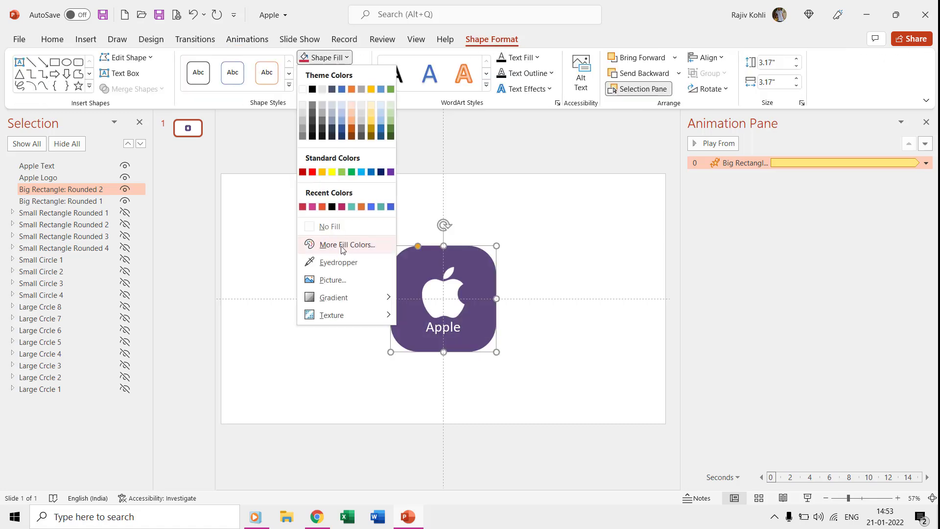
pyautogui.click(346, 245)
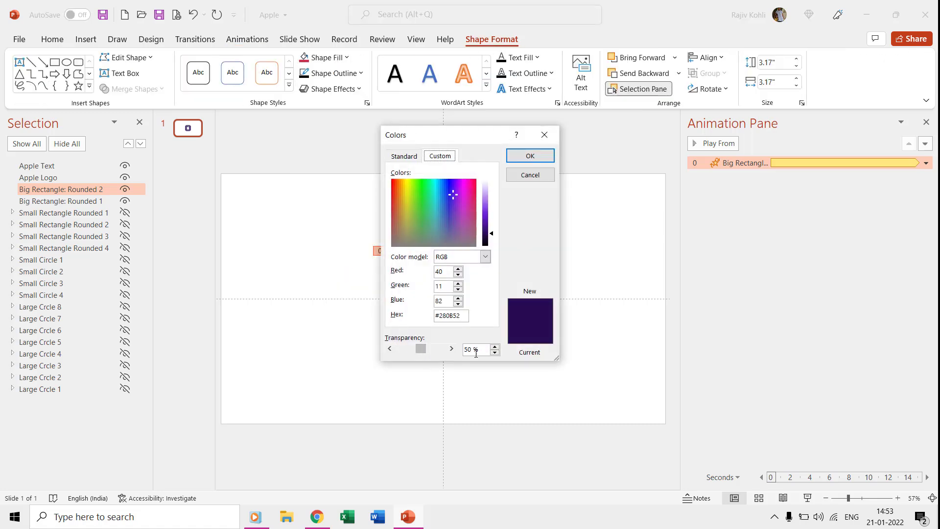
pyautogui.click(529, 156)
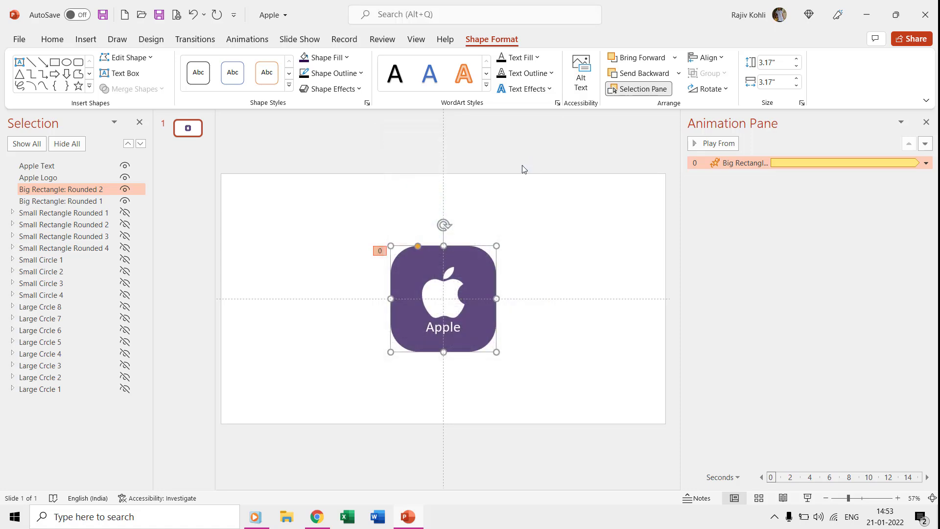
pyautogui.click(125, 165)
# Hide the Apple Logo and big rounded squares, show all large circles, and turn on Guides.
pyautogui.click(125, 177)
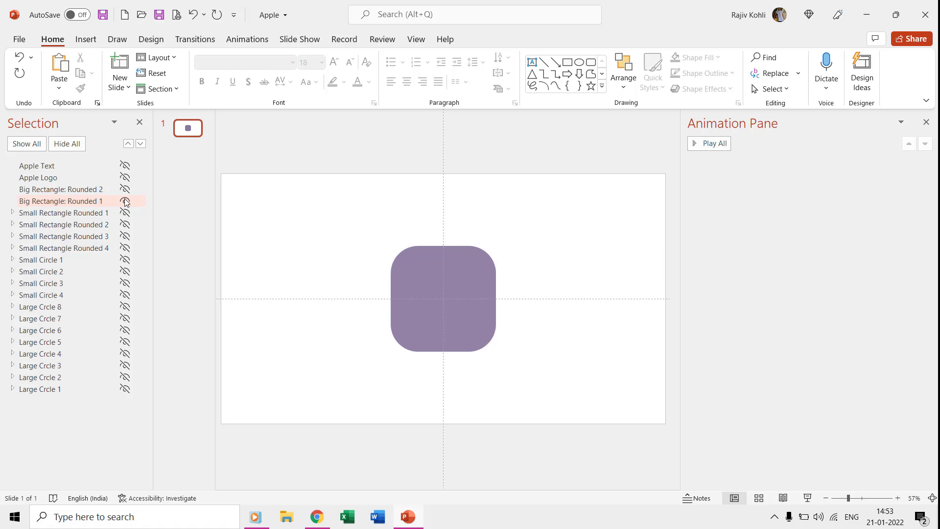
pyautogui.click(125, 201)
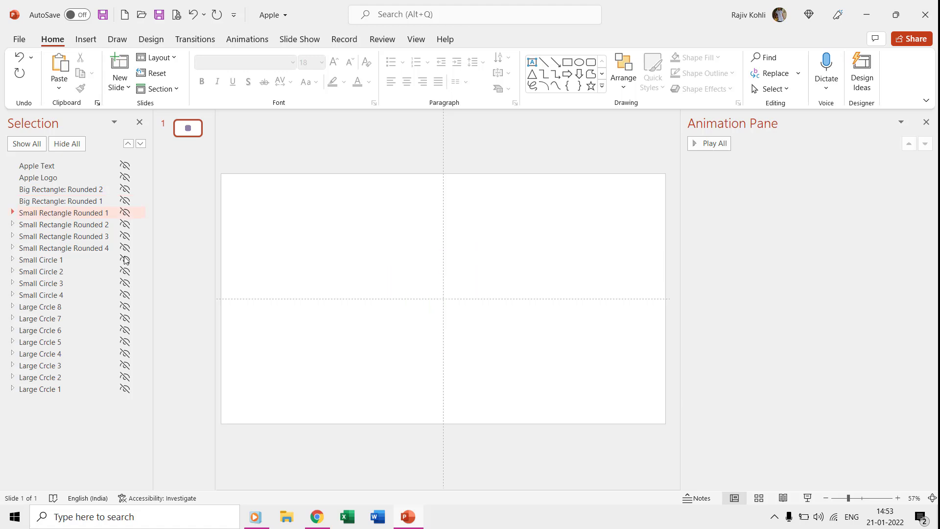
pyautogui.click(125, 388)
pyautogui.click(125, 365)
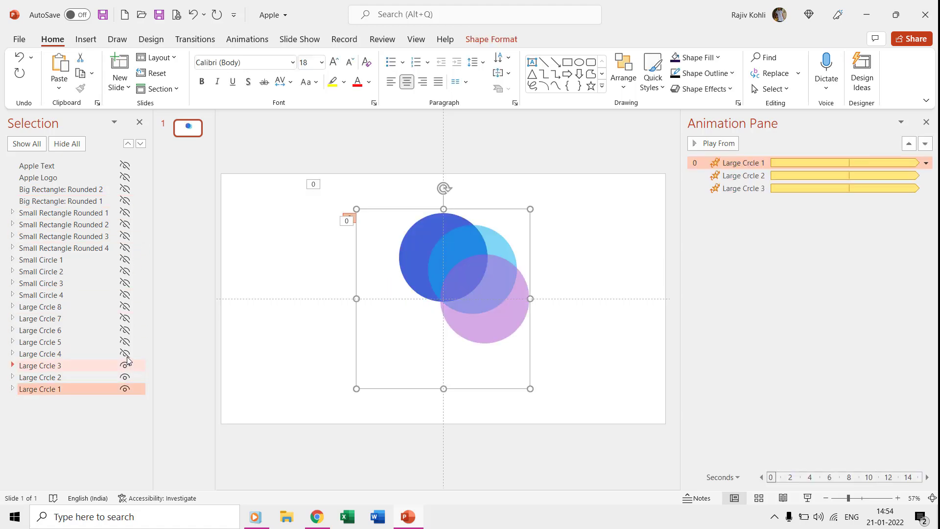
pyautogui.click(126, 342)
pyautogui.click(125, 318)
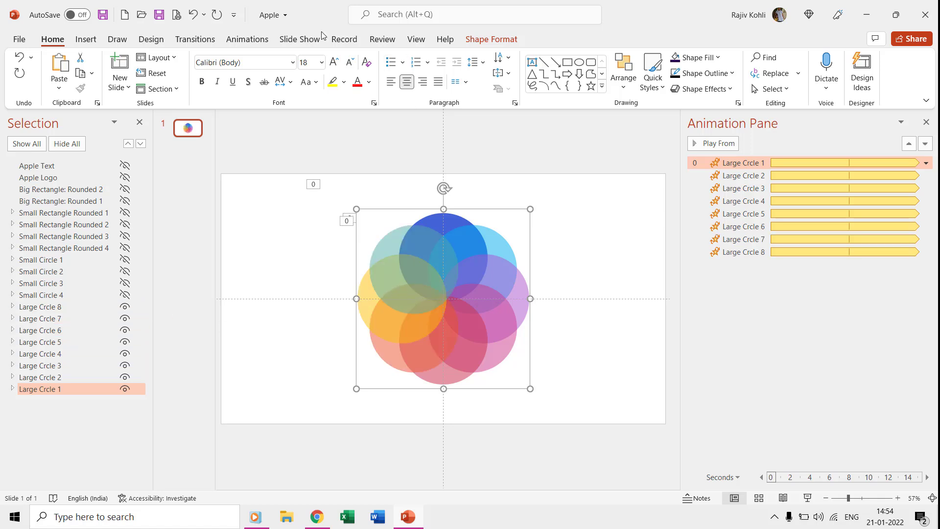
pyautogui.click(415, 39)
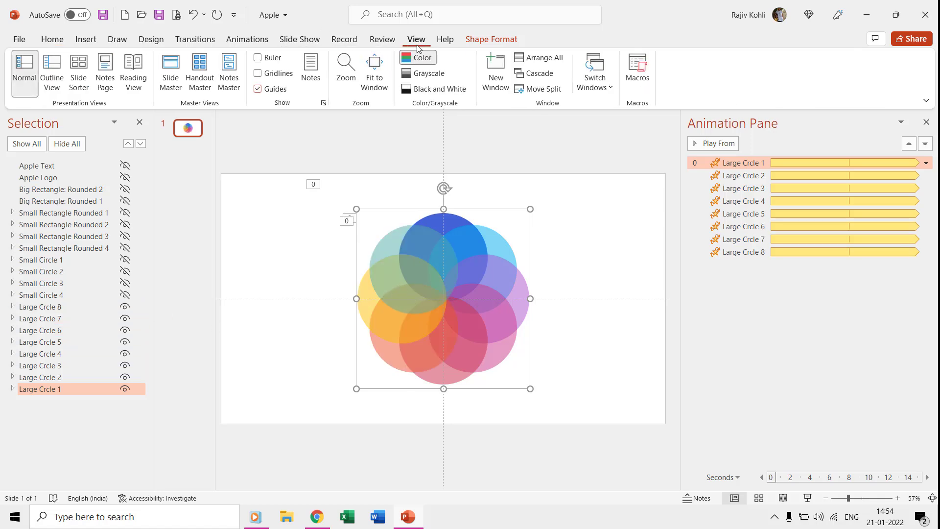
pyautogui.click(269, 91)
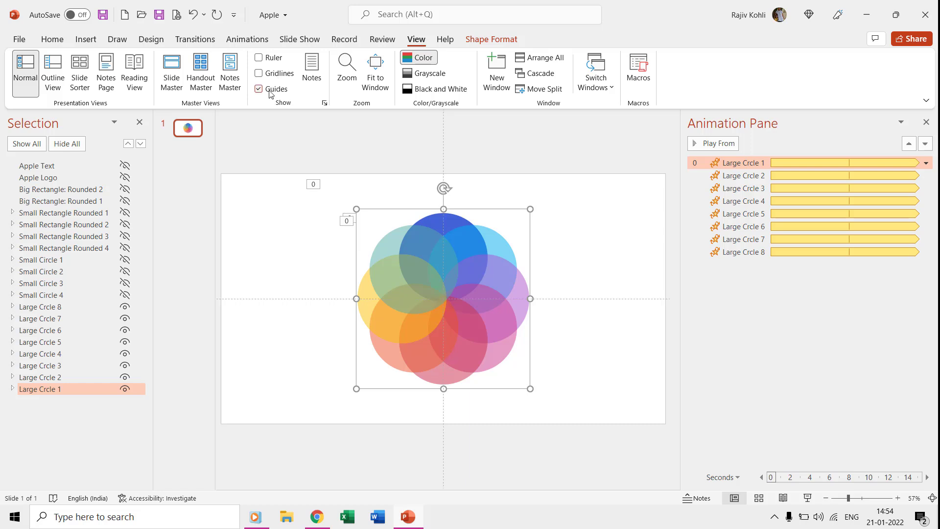
pyautogui.scroll(3, 545, 306)
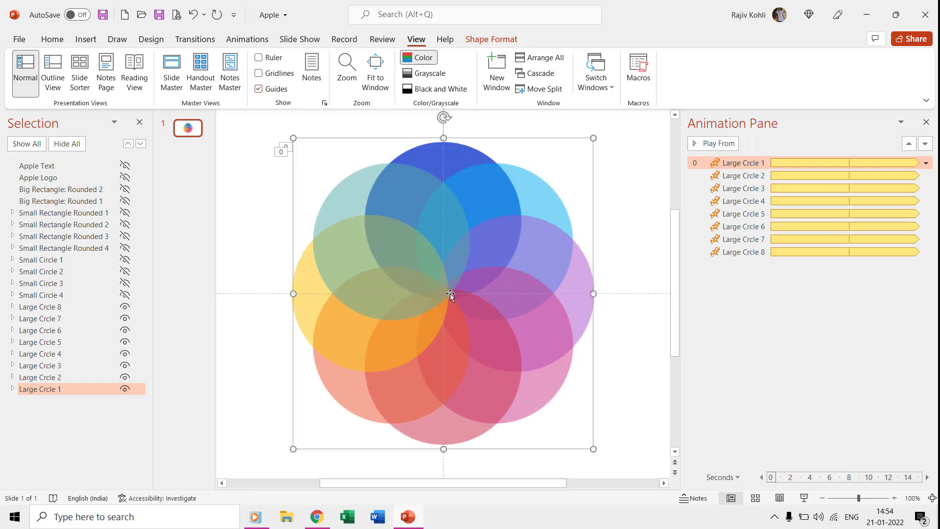
# Check the large circles' 8-second Spin timing, closing Large Crcle 2's settings unchanged.
pyautogui.doubleClick(755, 163)
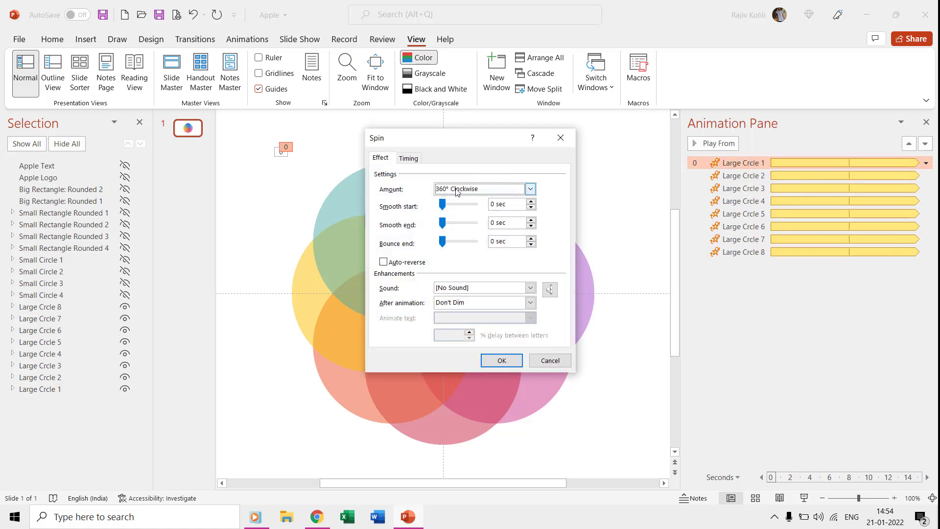
pyautogui.click(410, 159)
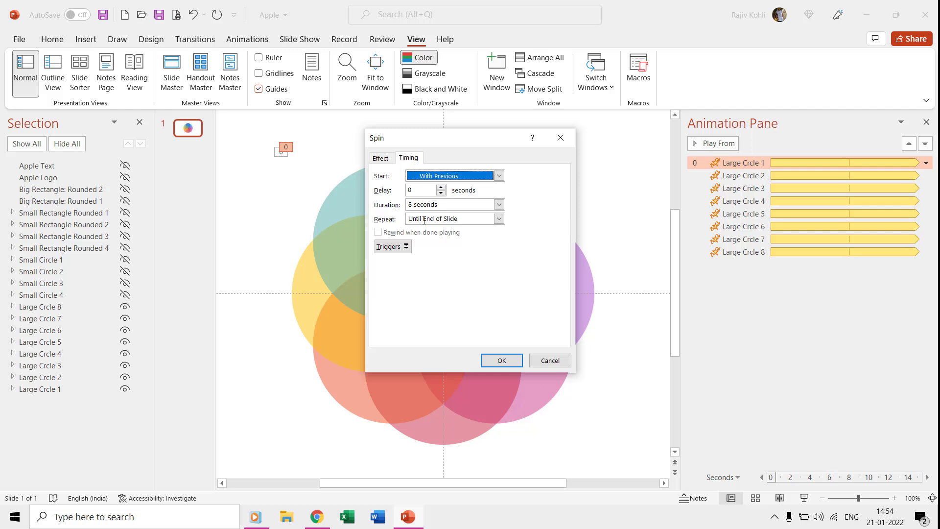
pyautogui.click(441, 204)
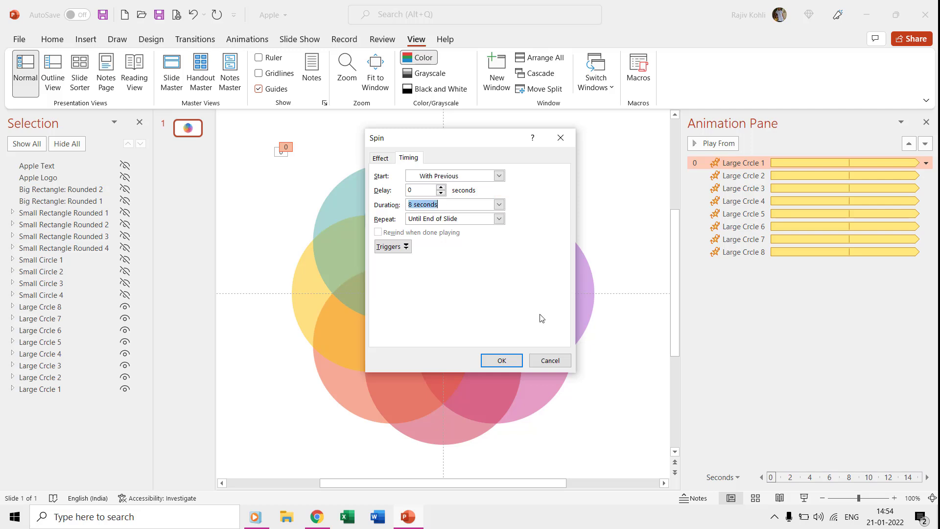
pyautogui.click(502, 361)
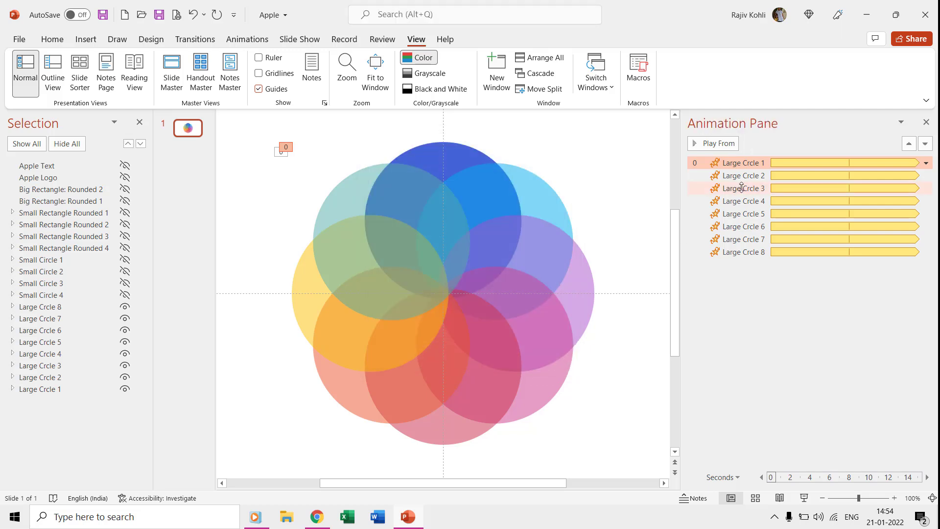
pyautogui.doubleClick(742, 175)
pyautogui.click(408, 158)
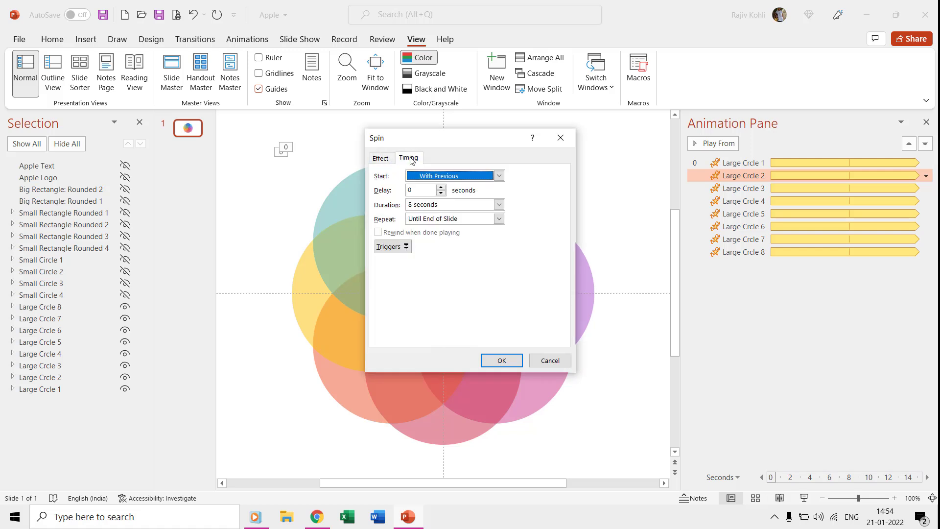
pyautogui.click(550, 361)
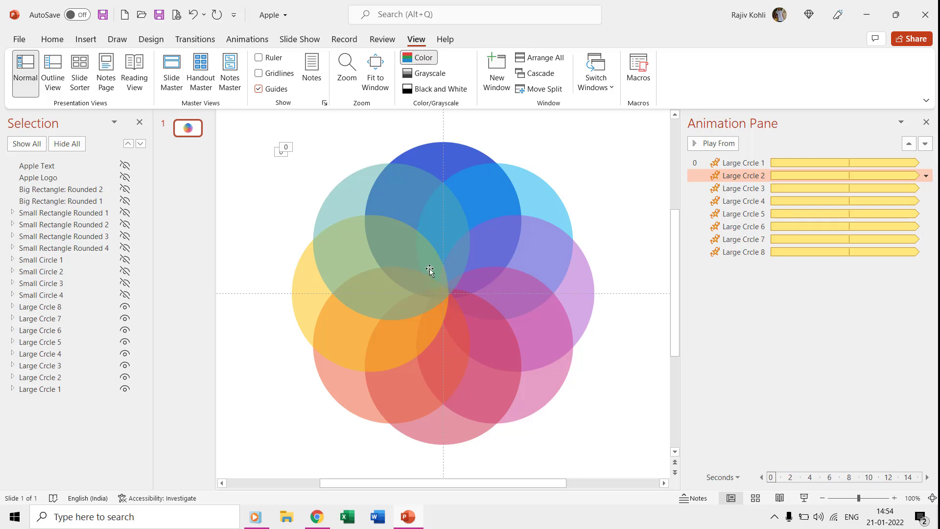
# Add a new blank slide and draw an oval circle on it.
pyautogui.click(51, 40)
pyautogui.click(119, 64)
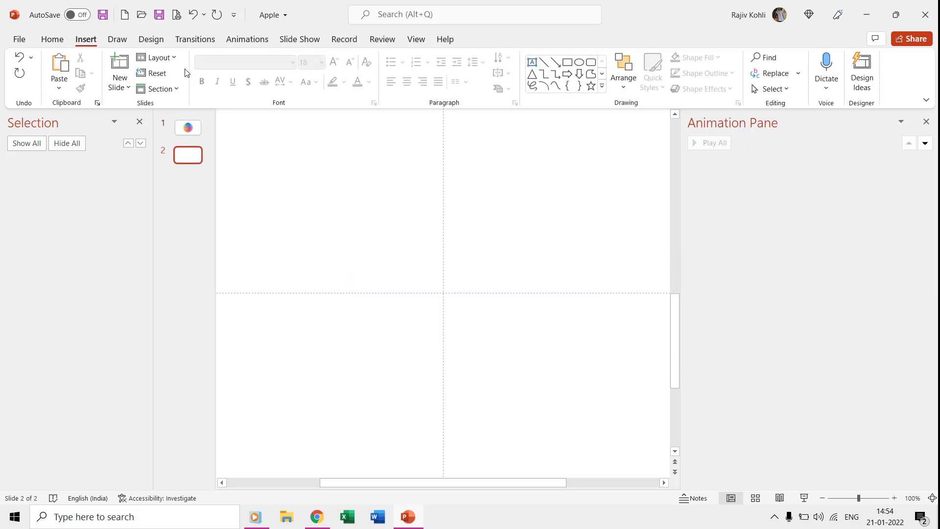
pyautogui.click(85, 40)
pyautogui.click(203, 74)
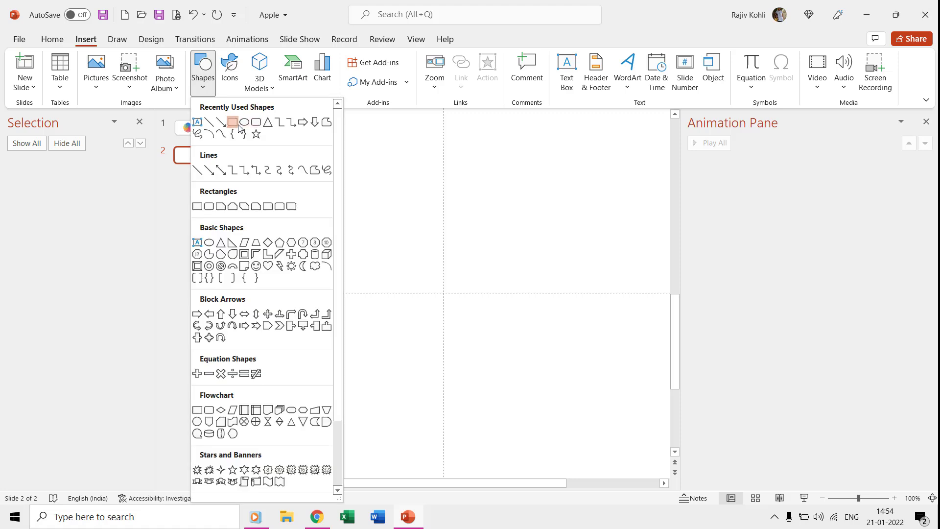
pyautogui.click(246, 122)
pyautogui.click(254, 134)
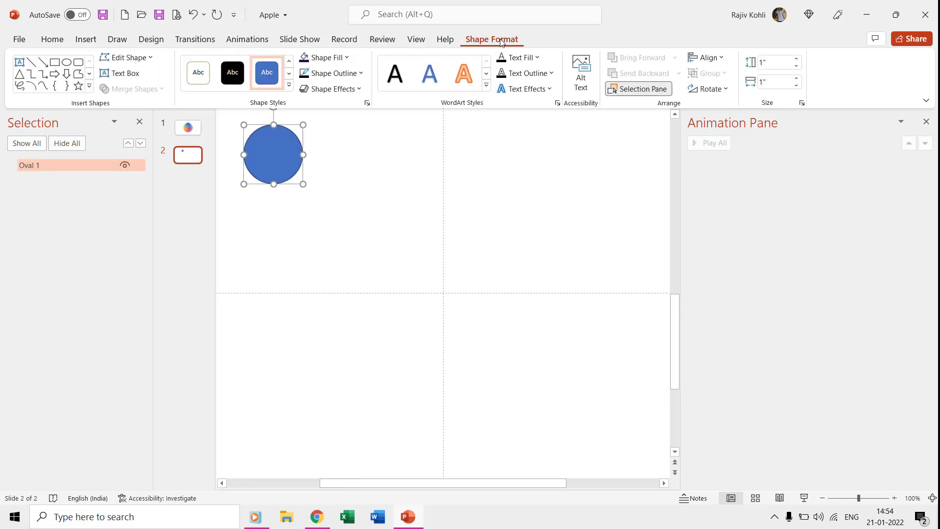
# Align the circle to the slide's centre and middle, add a Spin animation, and dash its outline.
pyautogui.click(708, 57)
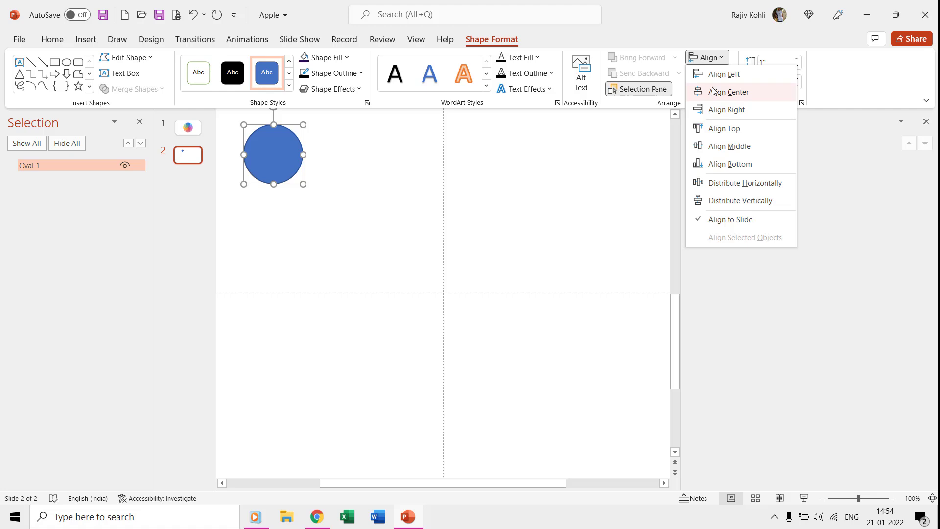
pyautogui.click(727, 92)
pyautogui.click(708, 58)
pyautogui.click(729, 146)
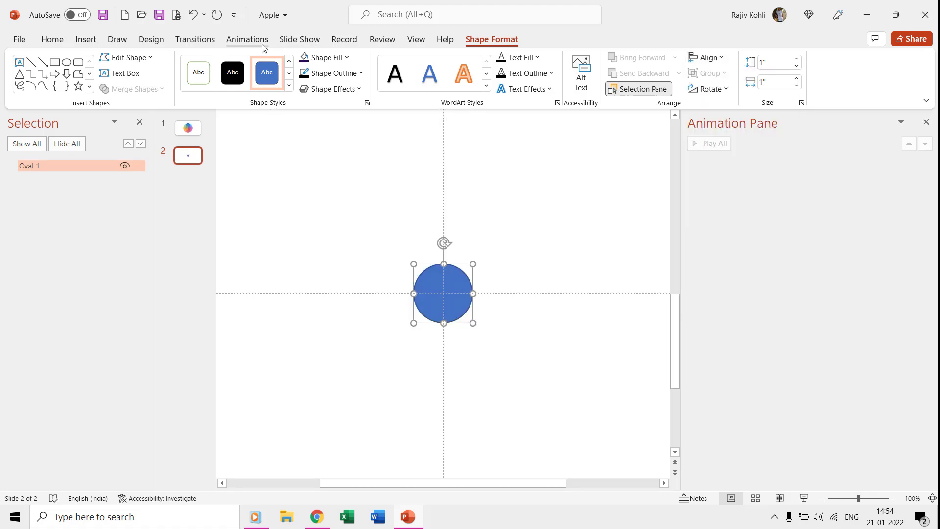
pyautogui.click(247, 39)
pyautogui.click(634, 78)
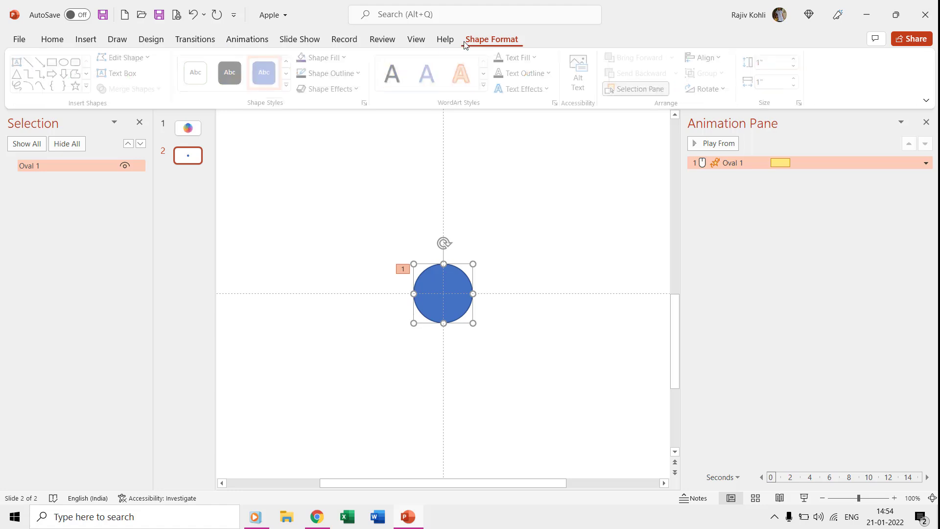
pyautogui.click(335, 74)
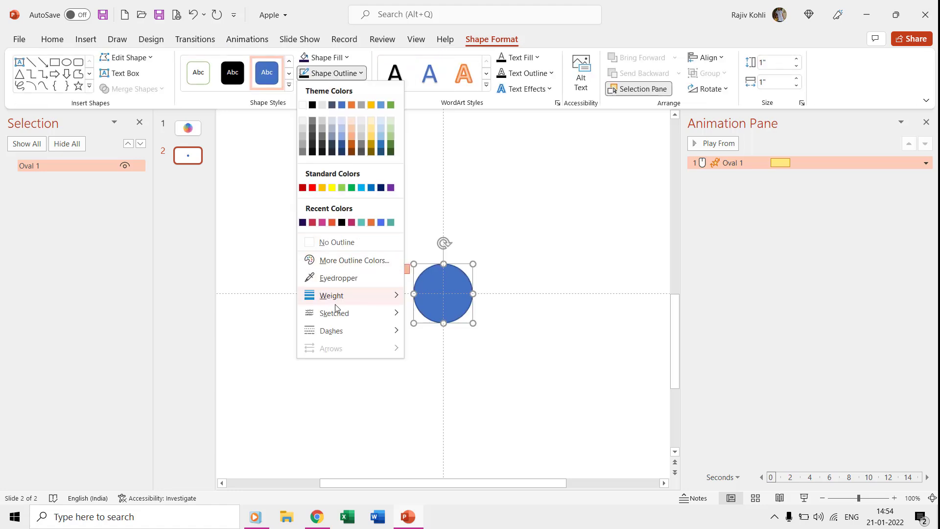
pyautogui.moveTo(331, 330)
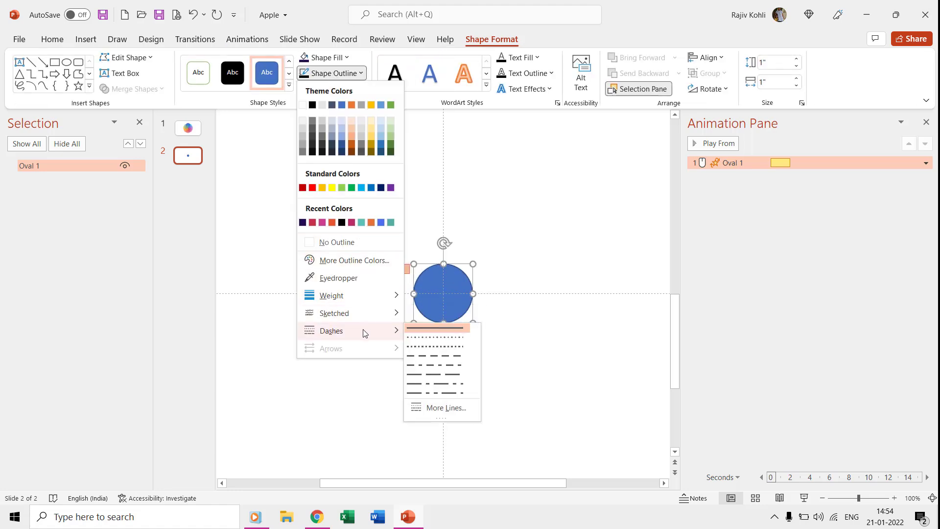
pyautogui.click(439, 366)
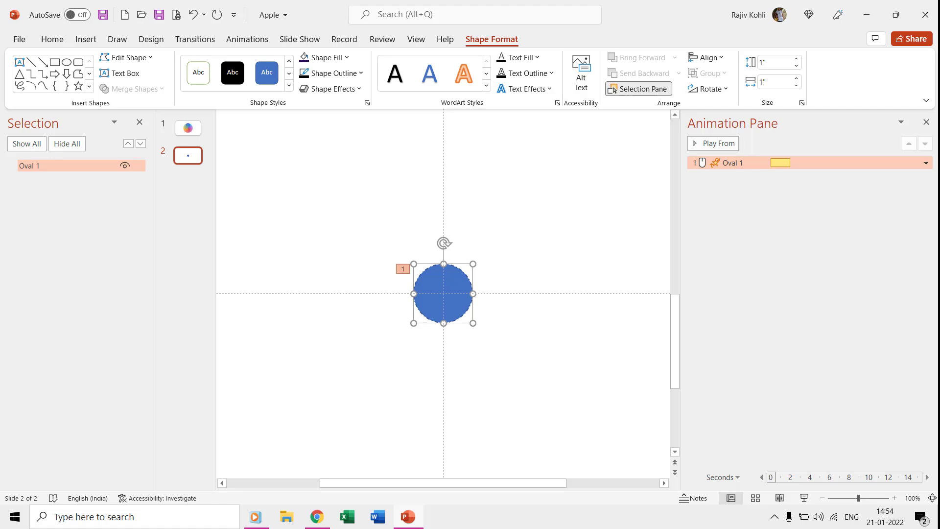
# Return to slide 1, collapse the thumbnails, and expand Large Crcle 8, 7 and 6.
pyautogui.click(187, 130)
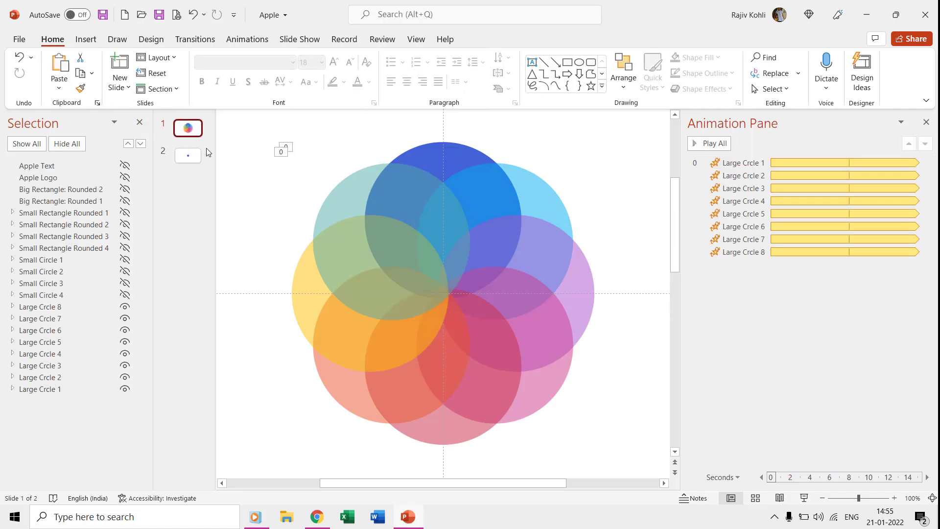
pyautogui.moveTo(187, 151); pyautogui.dragTo(128, 154)
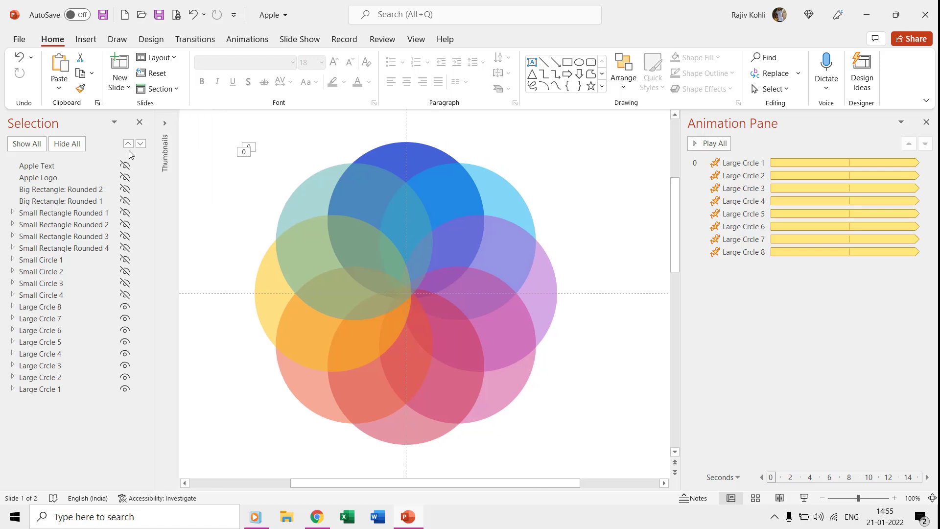
pyautogui.click(379, 282)
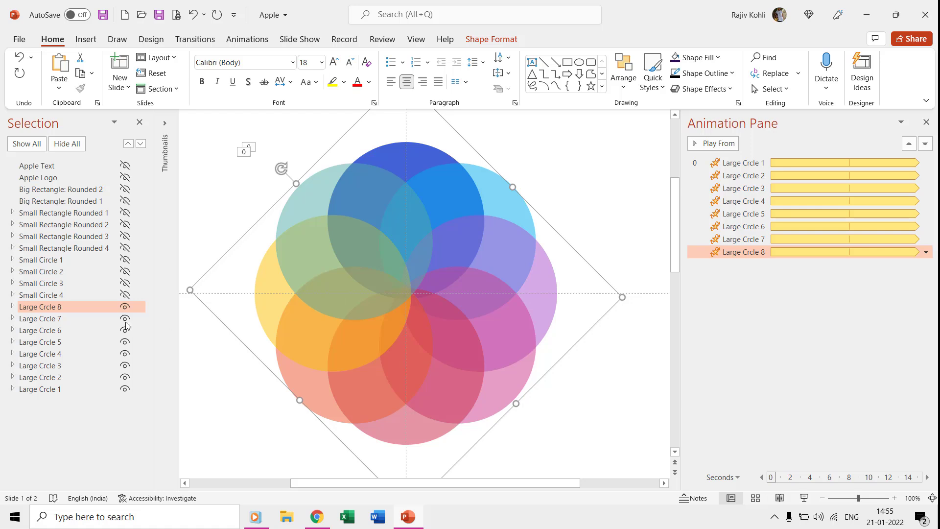
pyautogui.click(12, 307)
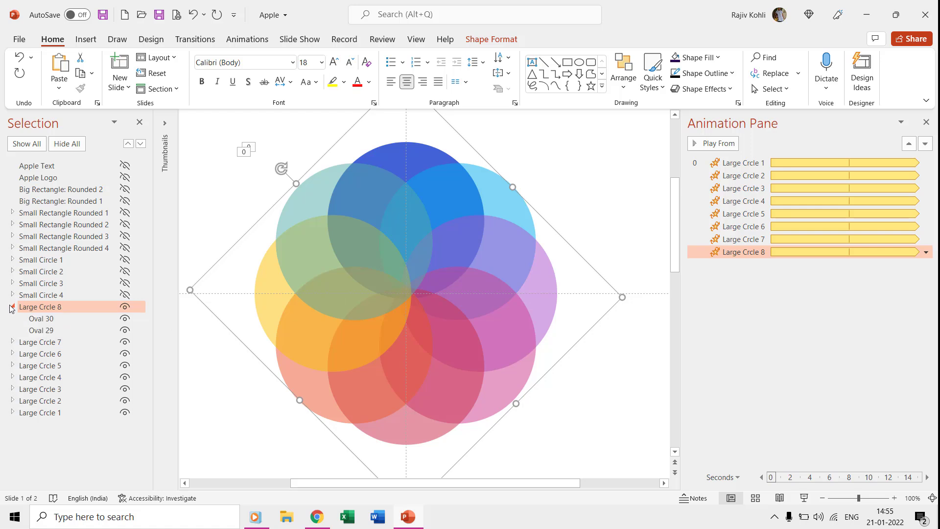
pyautogui.click(13, 342)
pyautogui.click(13, 377)
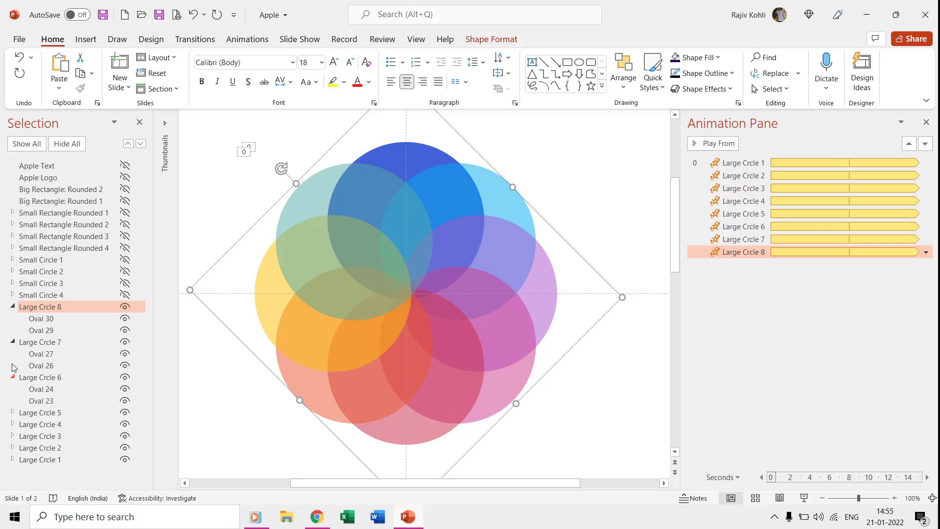
# Look inside Small Circles 3 and 4, then collapse the expanded groups.
pyautogui.click(12, 283)
pyautogui.click(13, 319)
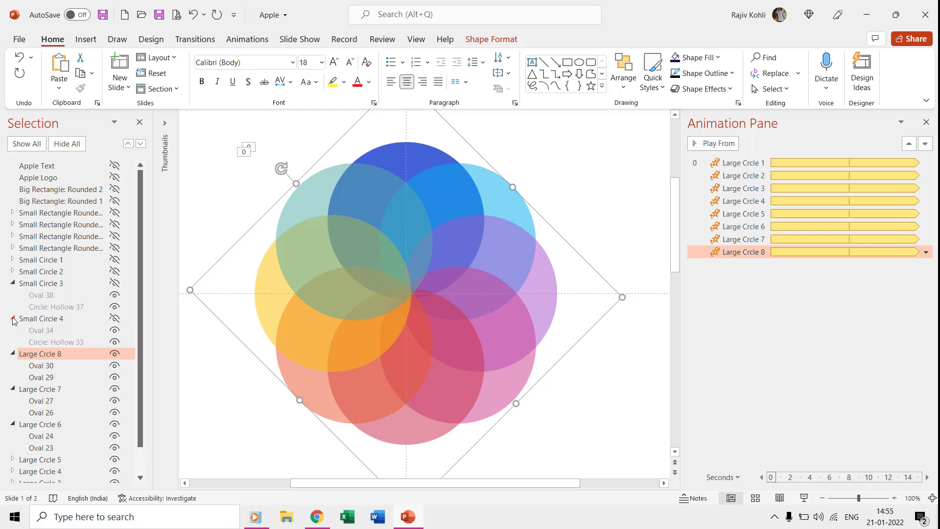
pyautogui.click(12, 284)
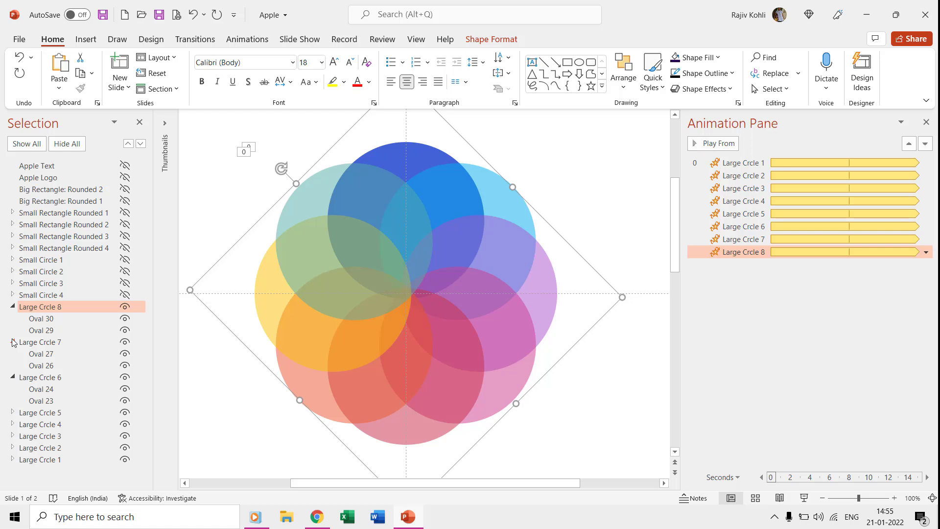
pyautogui.click(12, 343)
pyautogui.click(13, 307)
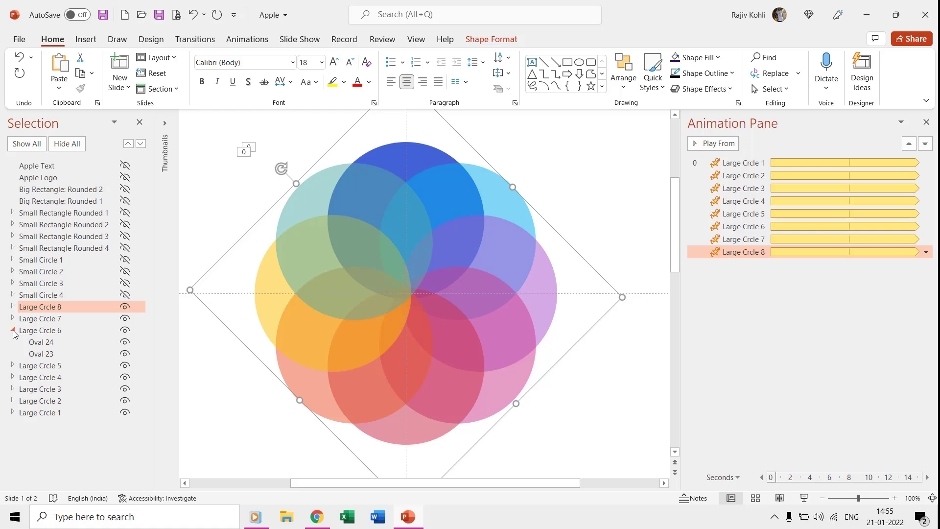
pyautogui.click(13, 331)
# Expand Large Crcle 1 to reveal Oval 8 and Oval 7, then deselect everything.
pyautogui.click(14, 389)
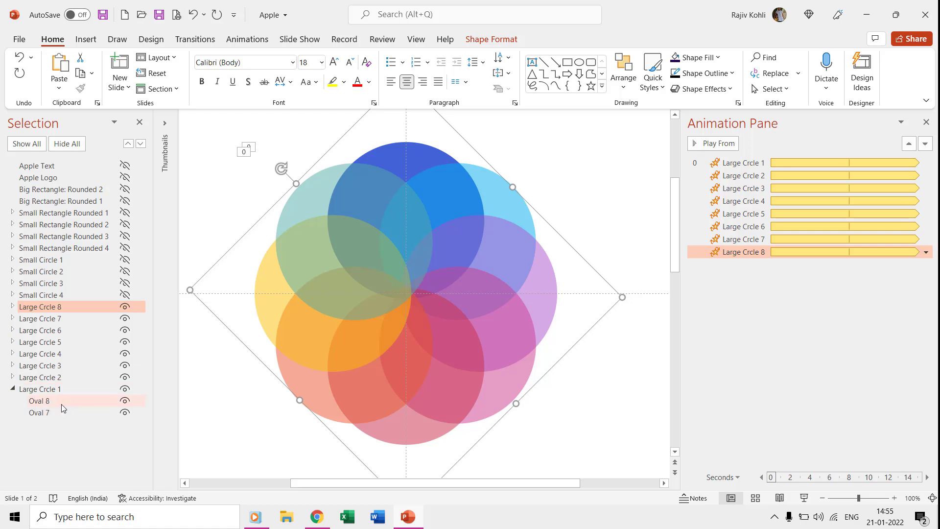
pyautogui.click(62, 404)
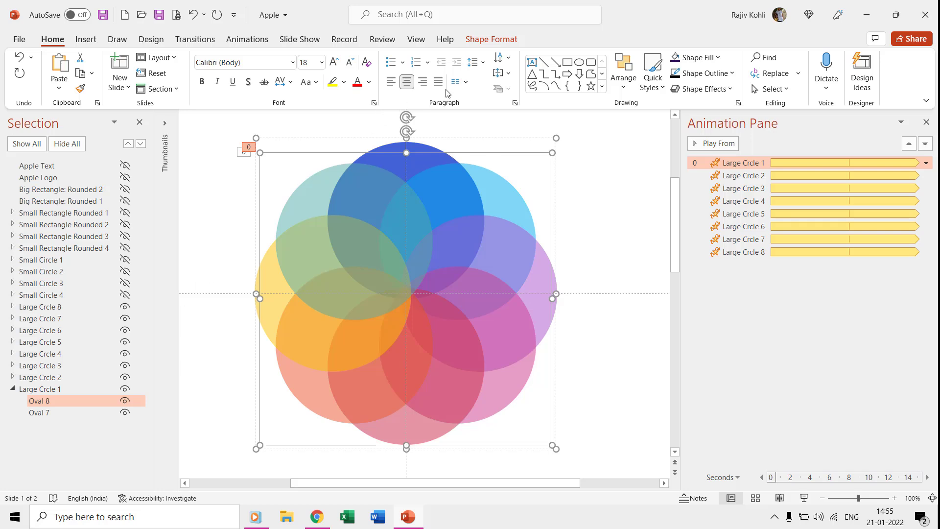
pyautogui.click(491, 38)
pyautogui.click(566, 232)
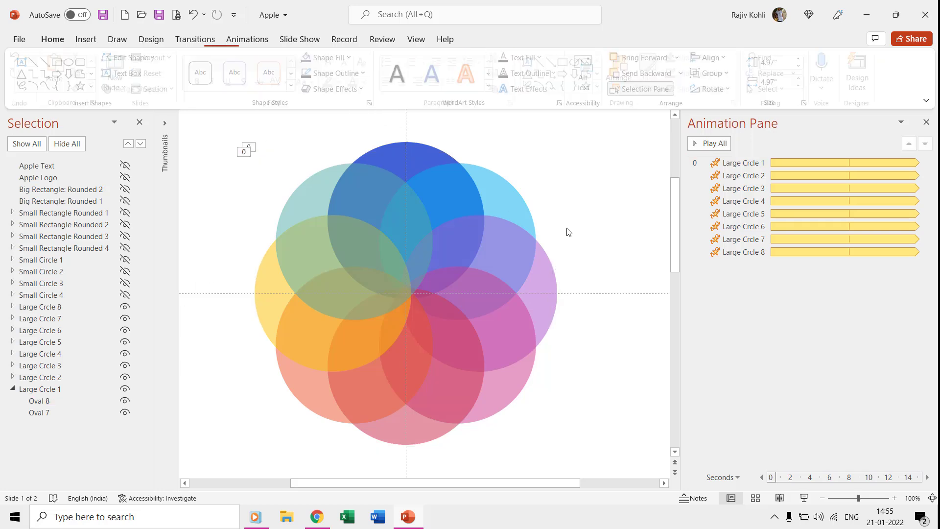
pyautogui.click(544, 261)
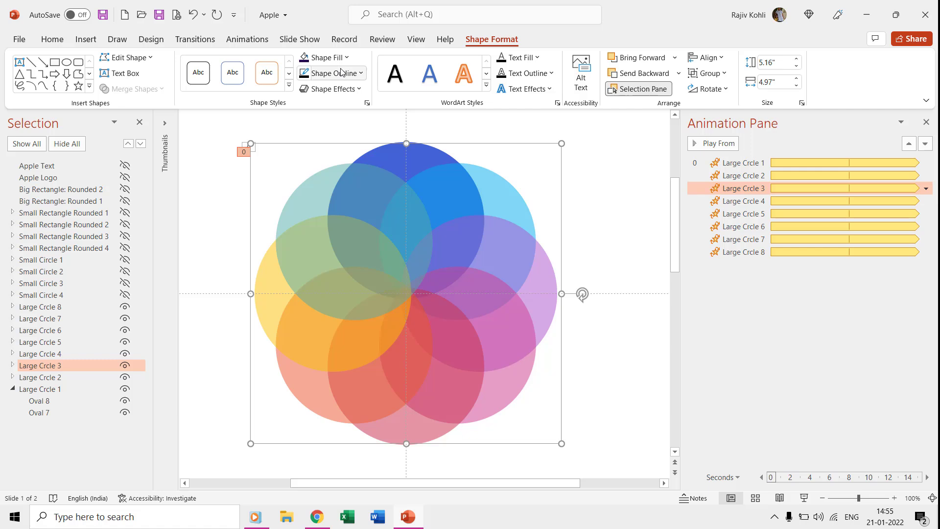
pyautogui.click(343, 74)
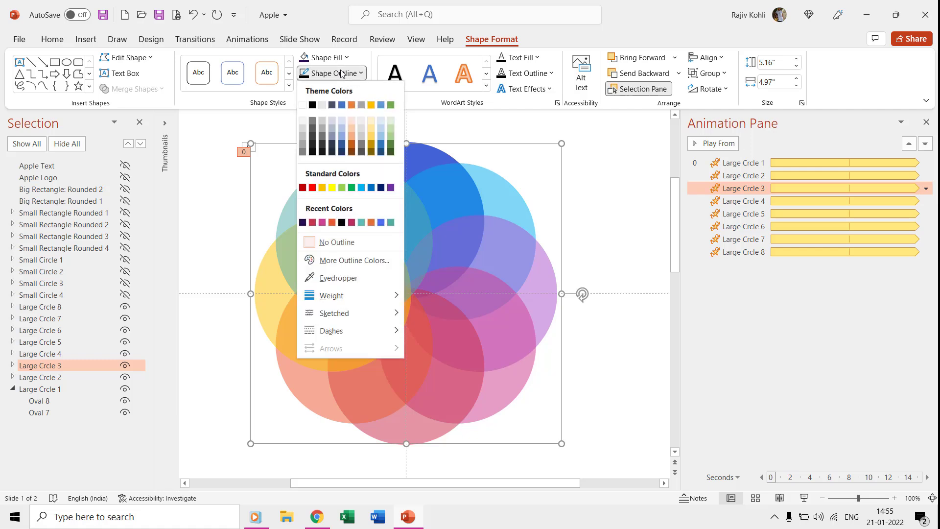
pyautogui.click(313, 105)
pyautogui.moveTo(479, 178); pyautogui.dragTo(552, 208)
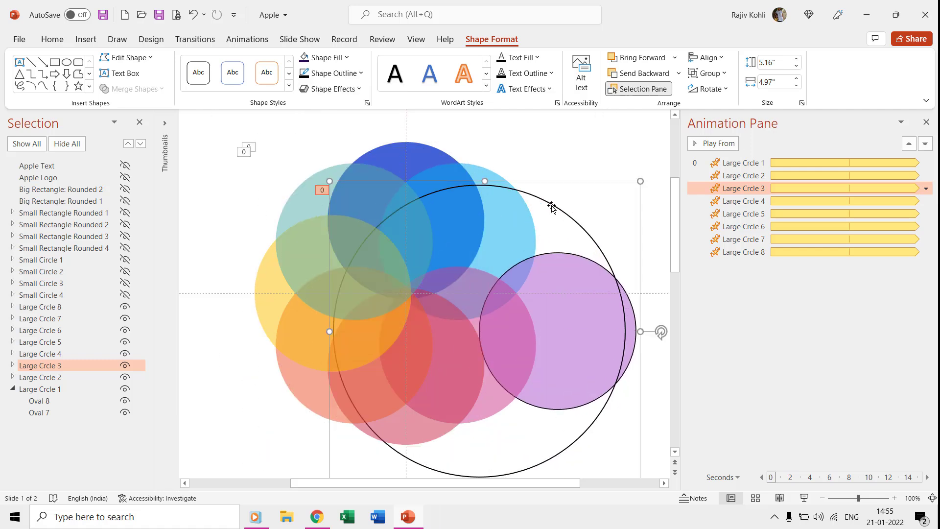
pyautogui.hotkey('ctrl', 'z')
pyautogui.hotkey('ctrl', 'a')
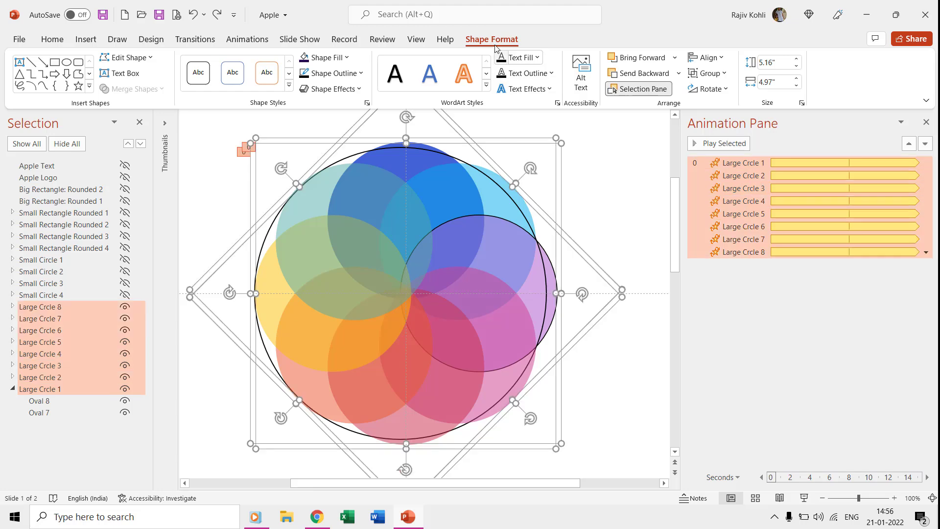
pyautogui.click(304, 72)
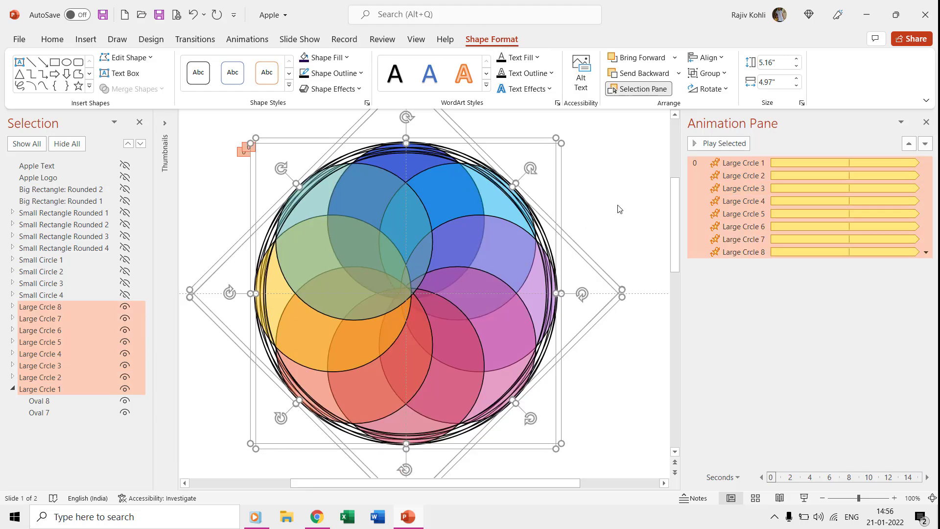
pyautogui.press('Escape')
pyautogui.moveTo(510, 219); pyautogui.dragTo(594, 308)
pyautogui.moveTo(330, 220); pyautogui.dragTo(279, 309)
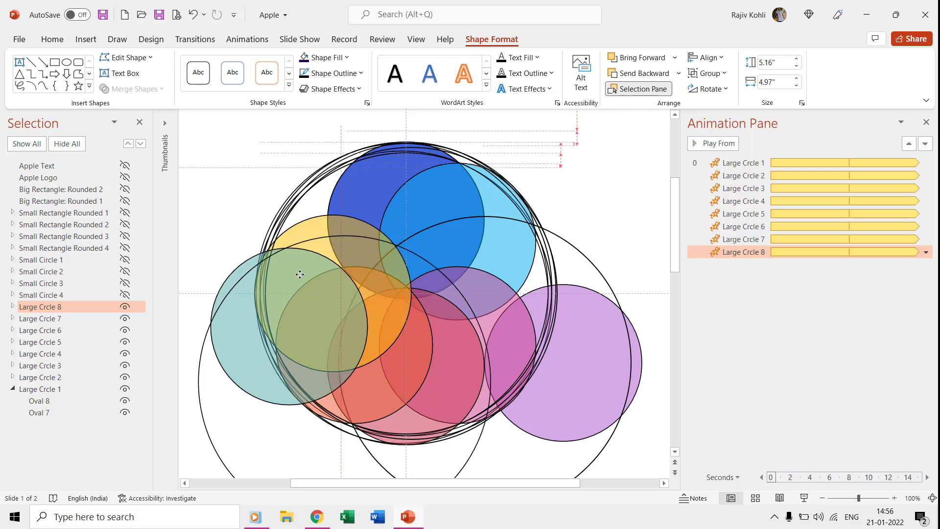
pyautogui.moveTo(389, 183); pyautogui.dragTo(569, 213)
pyautogui.press('Escape')
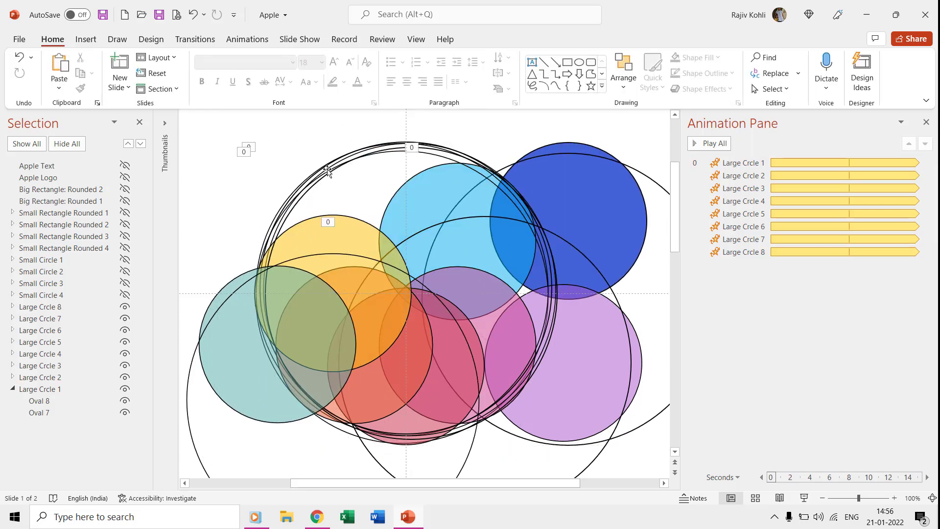
pyautogui.moveTo(327, 170); pyautogui.dragTo(268, 165)
pyautogui.hotkey('ctrl', 'z')
pyautogui.hotkey('ctrl', 'z')
pyautogui.hotkey('ctrl', 'z')
pyautogui.hotkey('ctrl', 'z')
pyautogui.hotkey('ctrl', 'z')
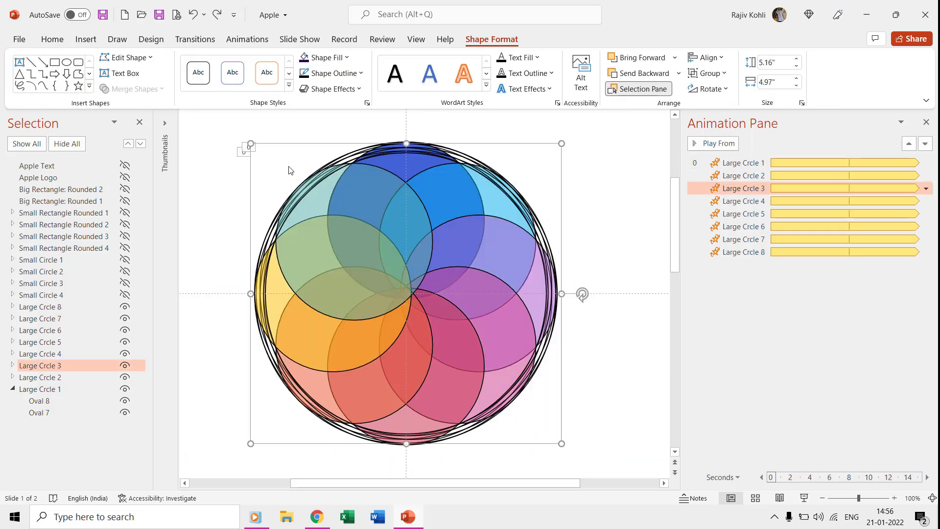
pyautogui.hotkey('ctrl', 'a')
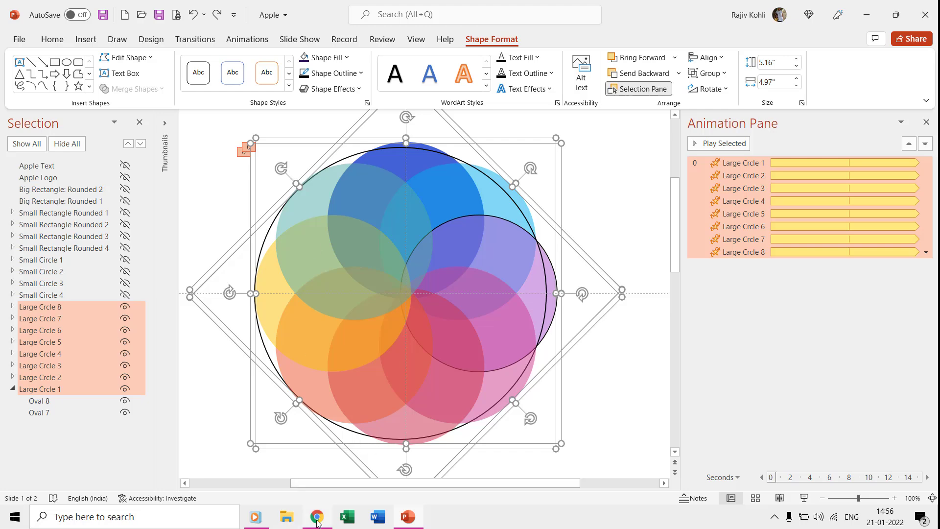
pyautogui.click(316, 516)
pyautogui.click(345, 305)
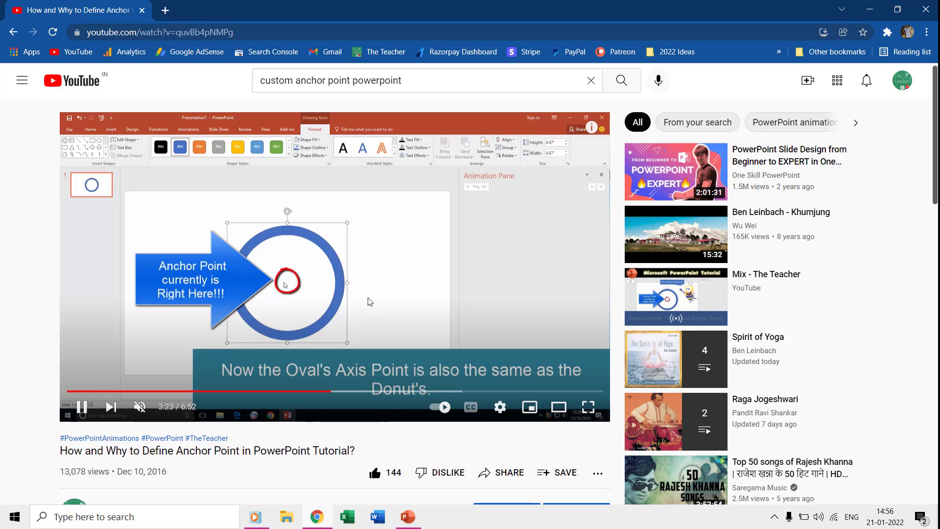
# Back in the presentation, select a large circle and drag its rotation handle.
pyautogui.hotkey('alt', 'Tab')
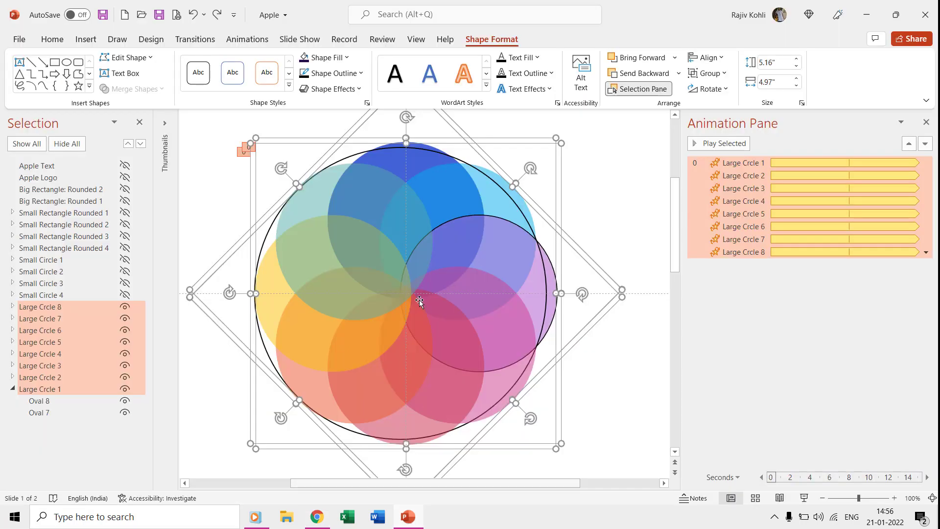
pyautogui.click(411, 308)
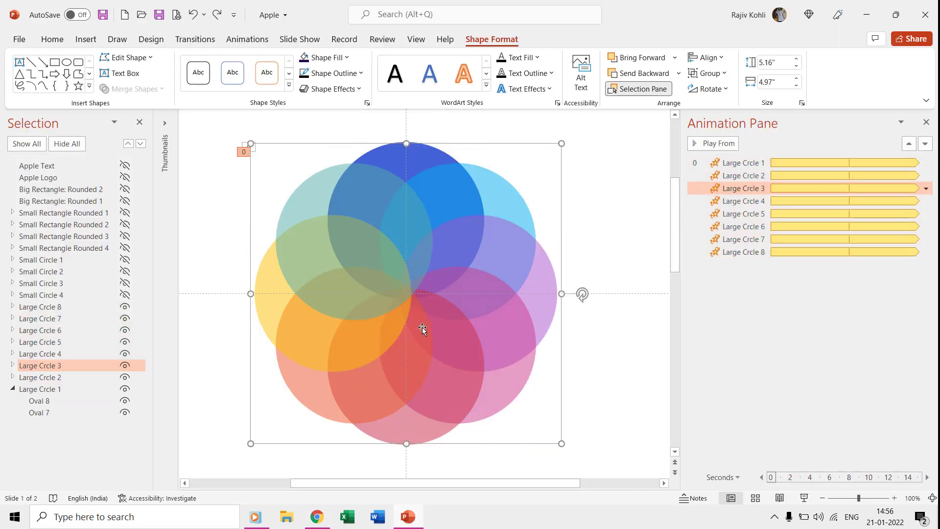
pyautogui.click(370, 286)
pyautogui.moveTo(281, 167)
pyautogui.mouseDown()
pyautogui.moveTo(266, 417)
pyautogui.moveTo(258, 242)
pyautogui.mouseUp()
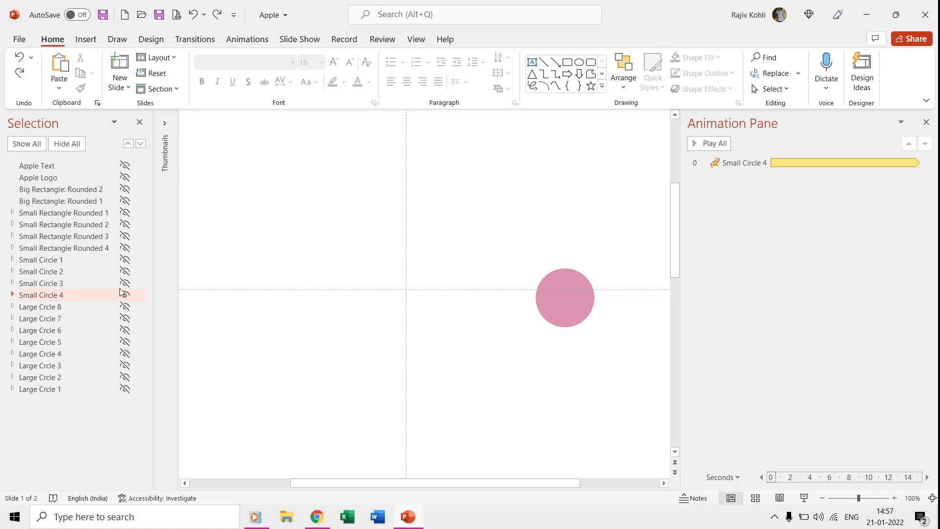
# Unhide two small circles and outline Small Circle 2 to reveal its orbit path.
pyautogui.click(125, 284)
pyautogui.click(124, 260)
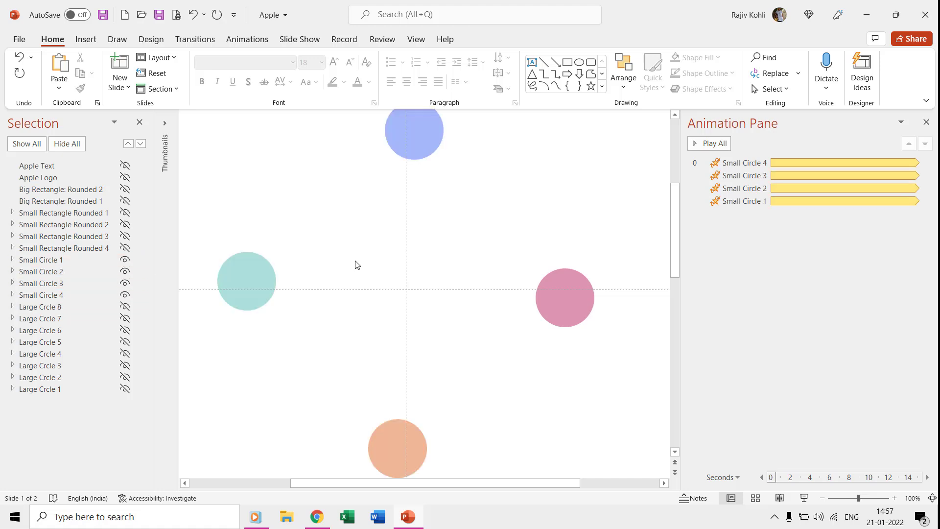
pyautogui.click(417, 127)
pyautogui.click(492, 39)
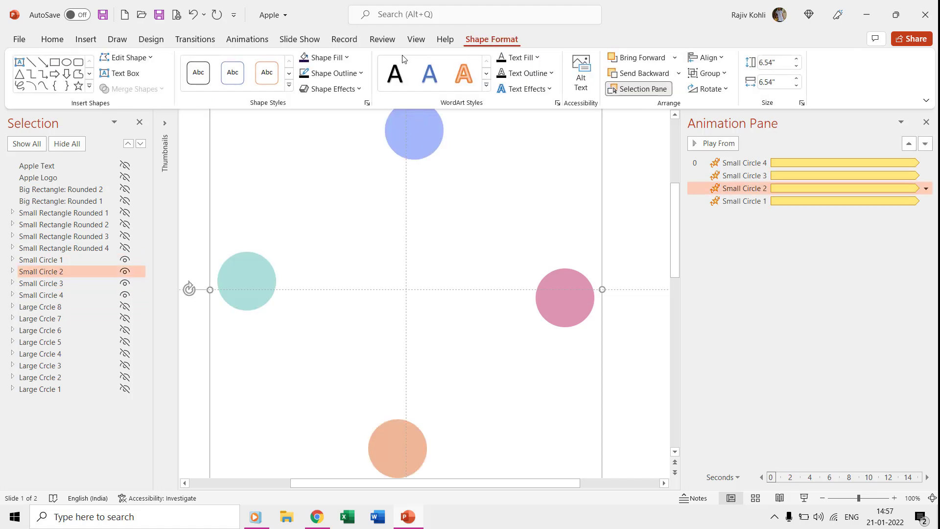
pyautogui.click(304, 74)
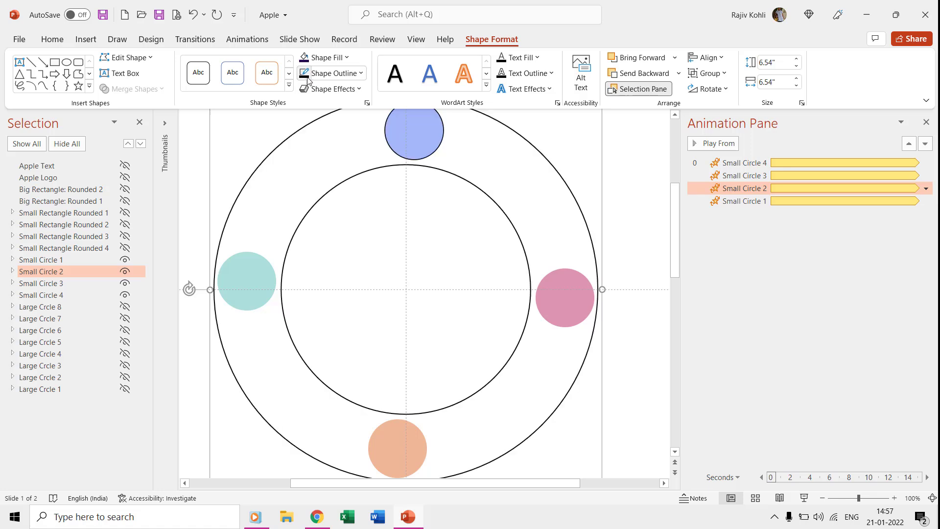
pyautogui.scroll(-2, 430, 190)
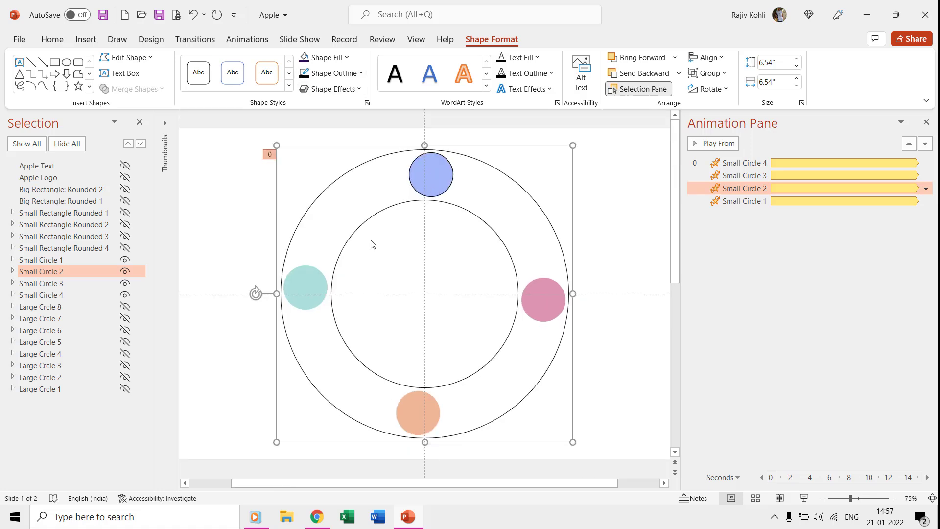
# Preview the orbit animations of the blue, pink and Small Circles 1 and 2.
pyautogui.click(256, 293)
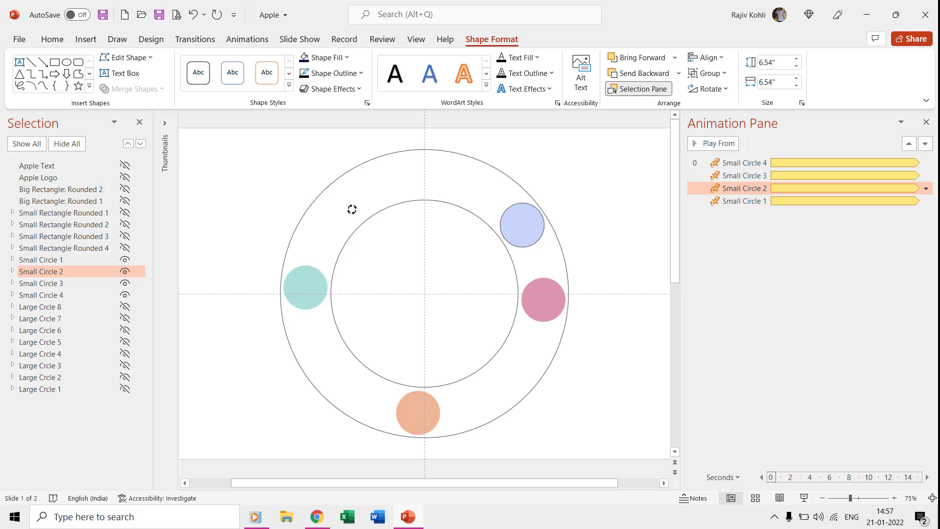
pyautogui.click(548, 304)
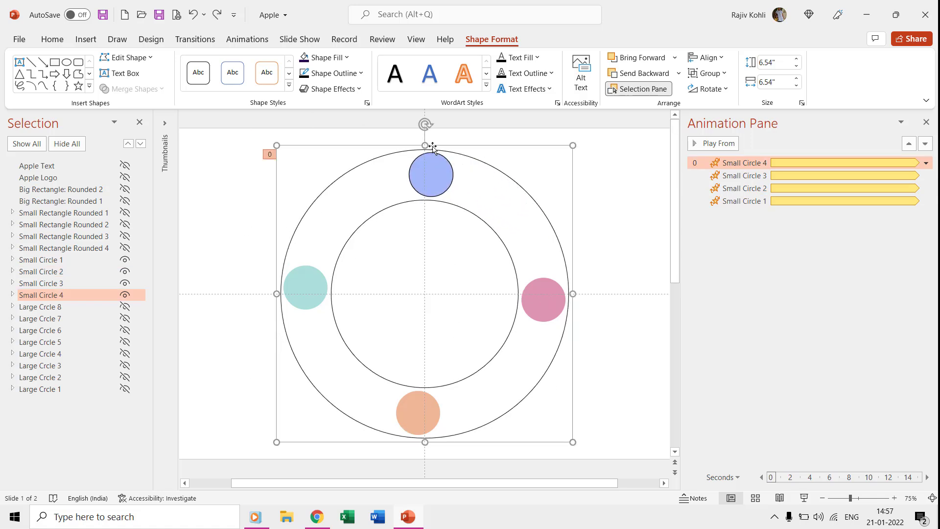
pyautogui.click(423, 126)
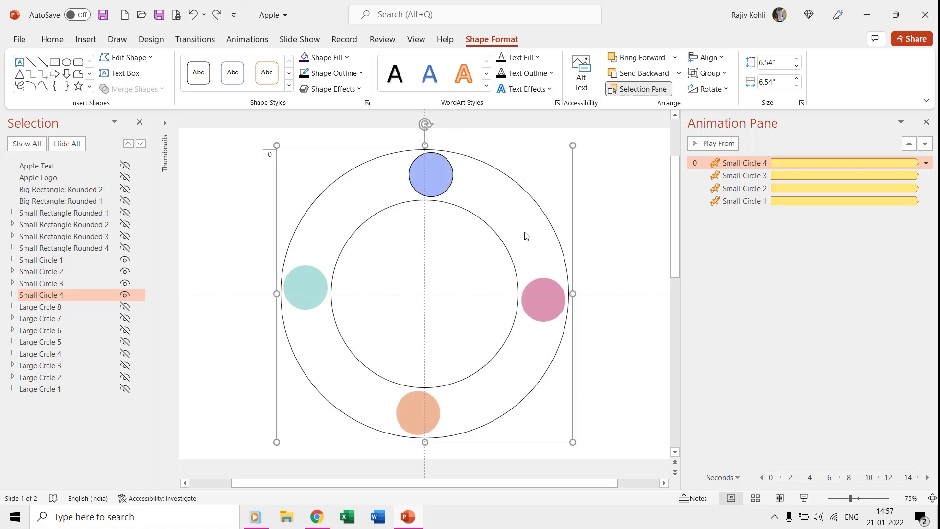
pyautogui.click(808, 201)
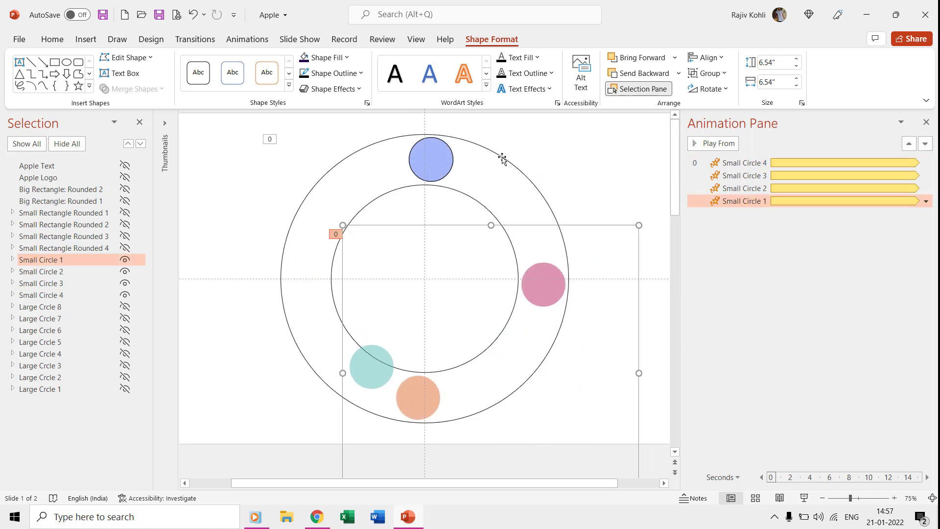
pyautogui.click(808, 188)
# Outline the pink circle's orbit shape, undo the outline, and hide a small circle.
pyautogui.click(546, 284)
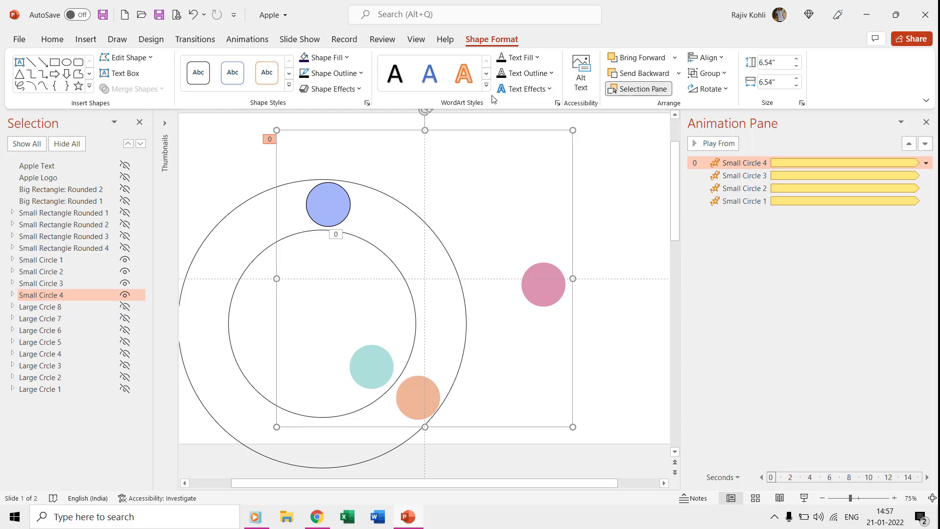
pyautogui.click(303, 74)
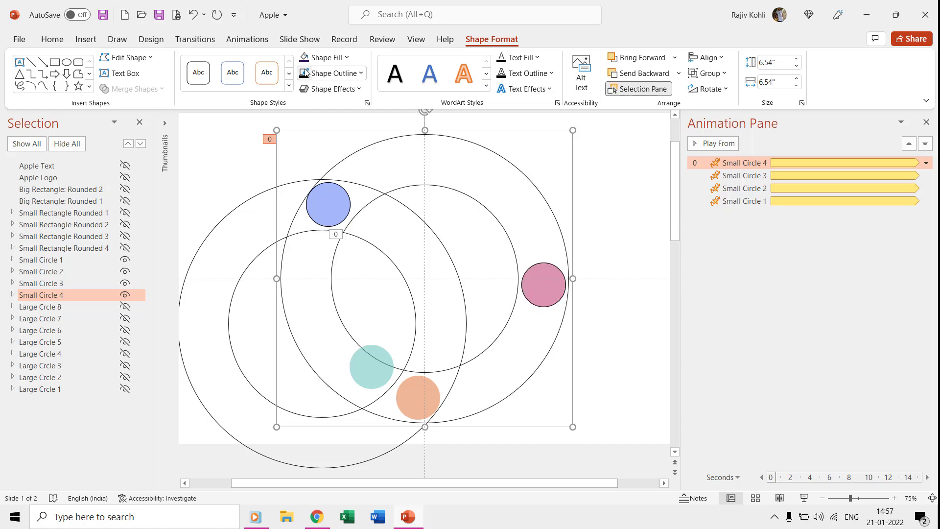
pyautogui.hotkey('ctrl', 'z')
pyautogui.hotkey('ctrl', 'z')
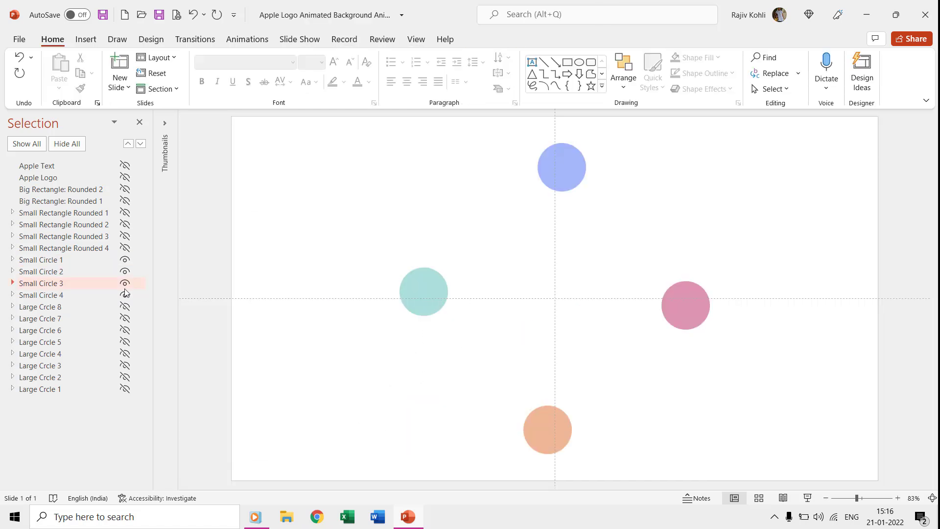
pyautogui.click(125, 295)
# Hide the small circles, show the rounded squares, and outline Small Rectangle Rounded 4 in black.
pyautogui.click(125, 271)
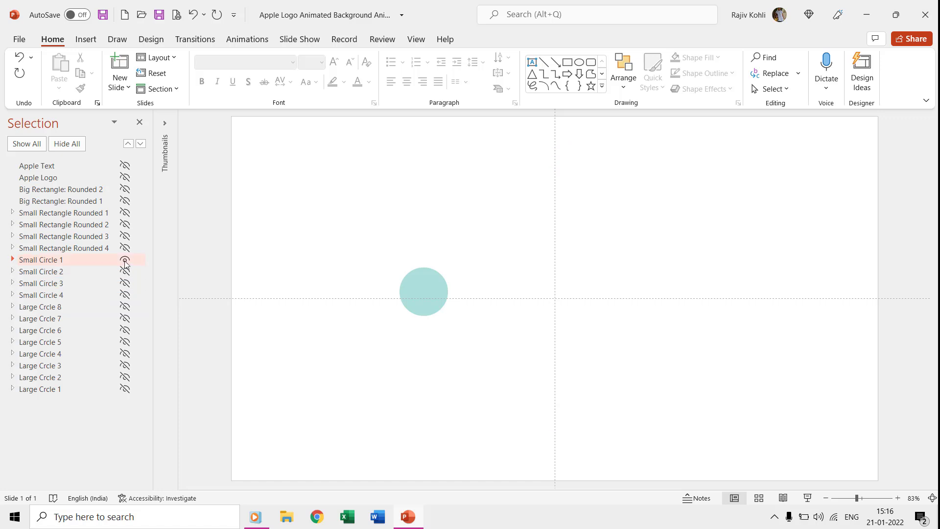
pyautogui.click(125, 248)
pyautogui.click(125, 224)
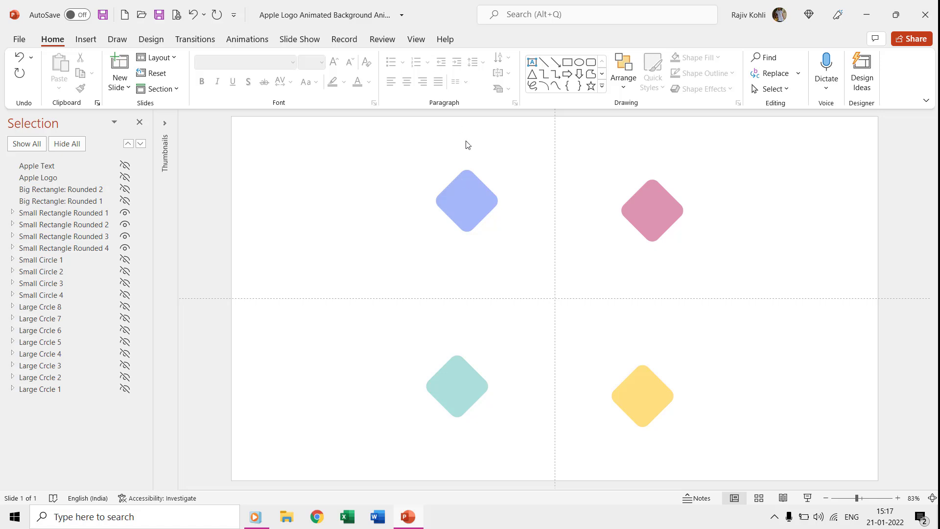
pyautogui.click(467, 187)
pyautogui.click(491, 39)
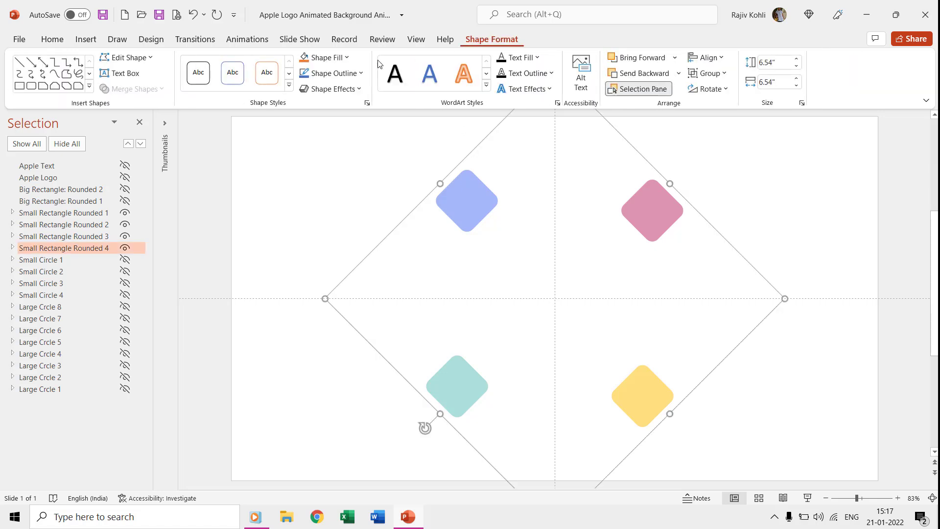
pyautogui.click(316, 74)
pyautogui.click(314, 108)
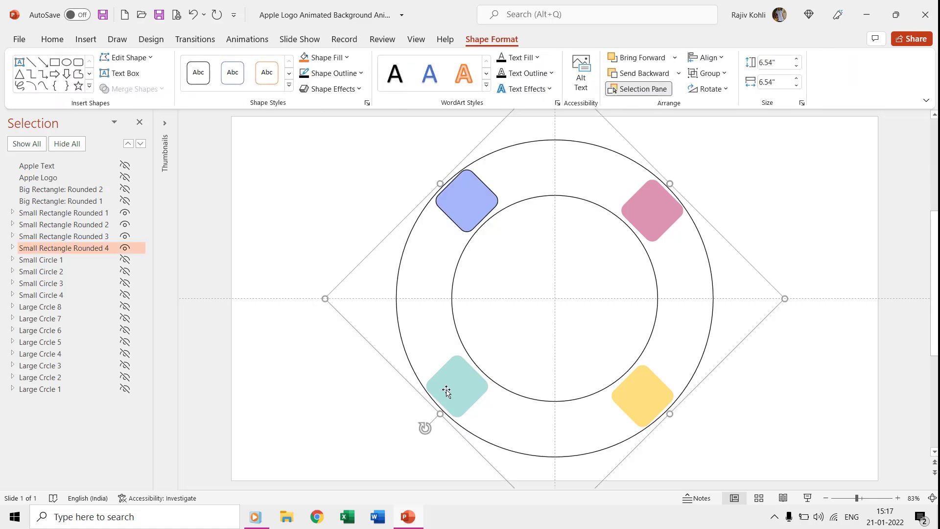
pyautogui.scroll(-1, 446, 390)
pyautogui.scroll(-1, 456, 397)
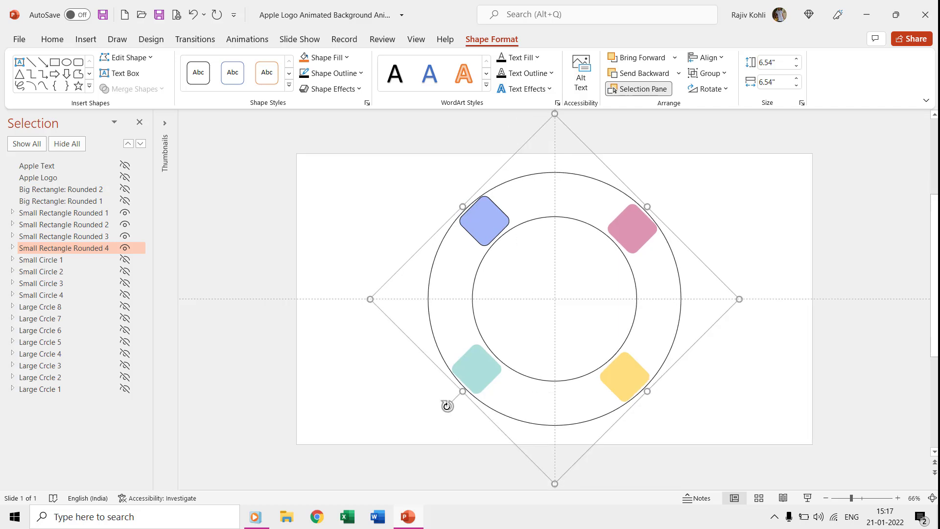
# Preview the rounded squares' spin and check its 18-second timing repeating until slide end.
pyautogui.click(446, 406)
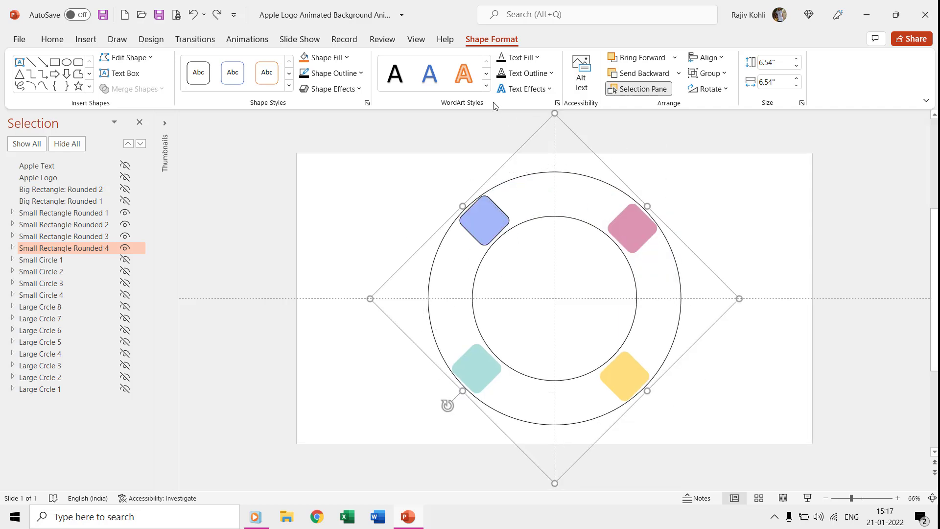
pyautogui.click(247, 39)
pyautogui.click(693, 58)
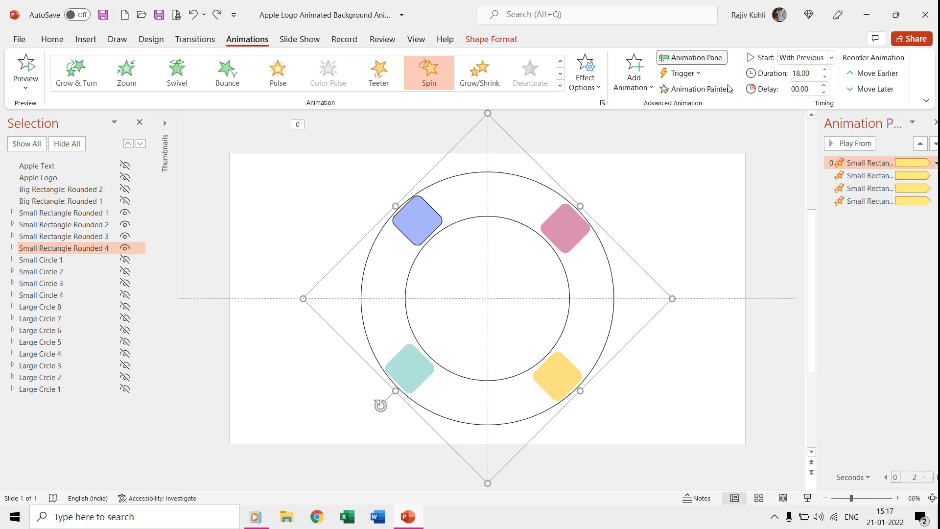
pyautogui.doubleClick(857, 163)
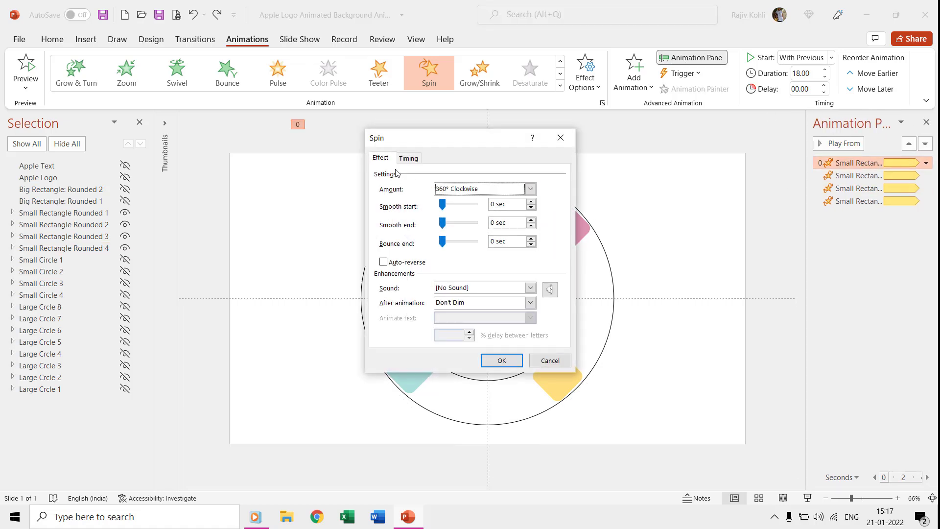
pyautogui.click(410, 158)
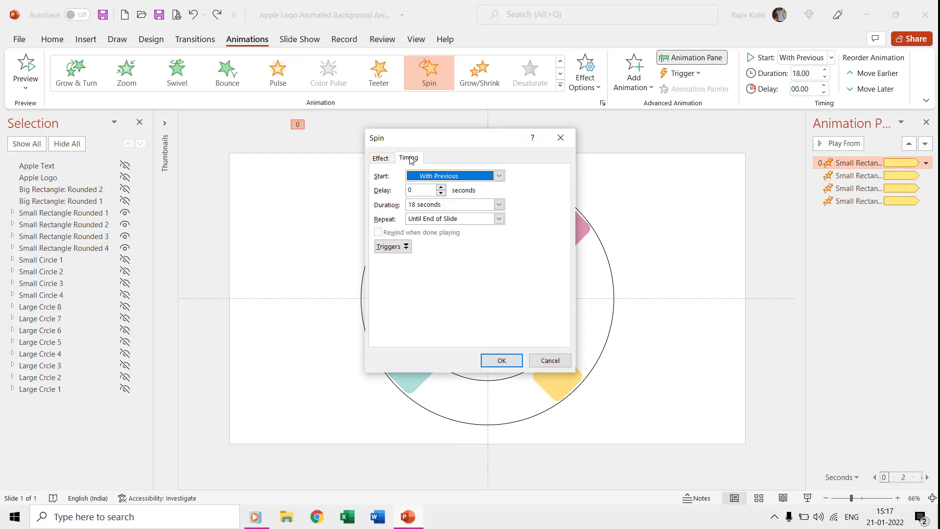
pyautogui.click(436, 205)
pyautogui.press('Return')
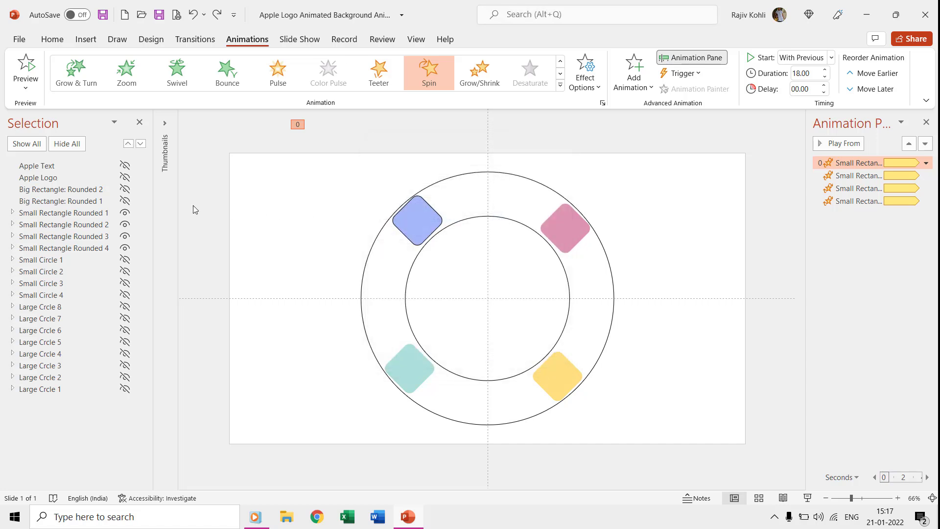
# Use Show All in the Selection Pane to unhide every object.
pyautogui.click(34, 145)
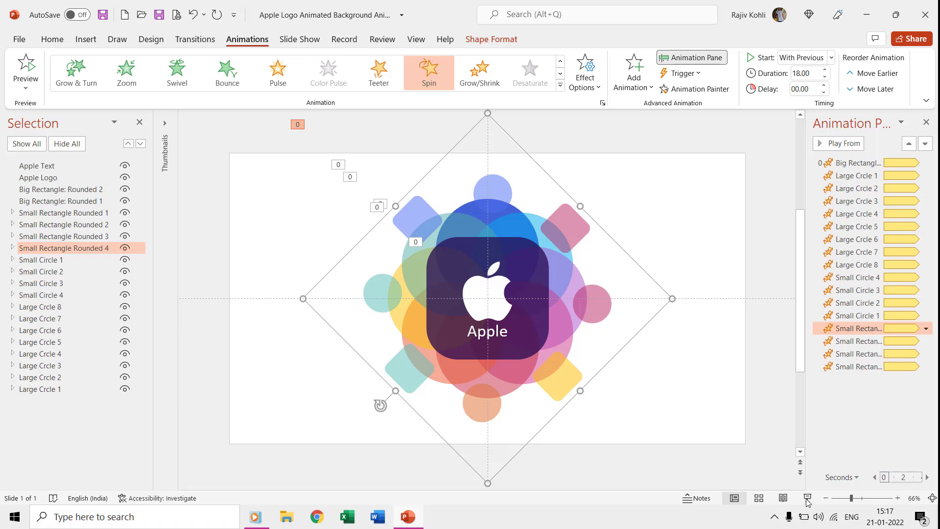